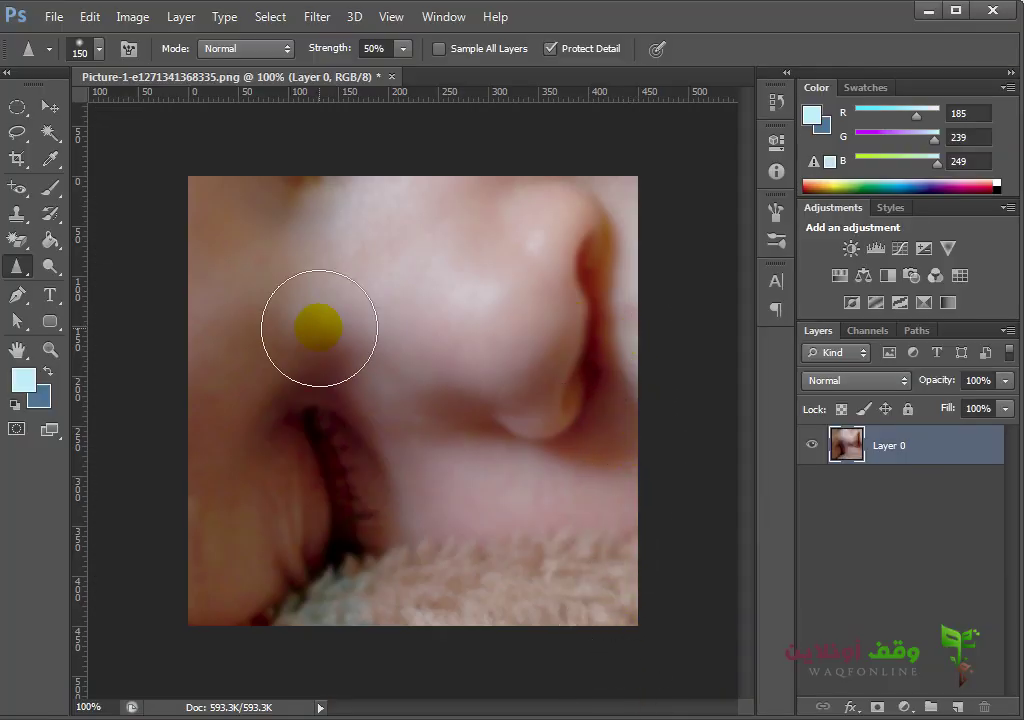
- Open the Blur tool group flyout to show the Blur, Sharpen and Smudge tools
{"action": "right_click", "coordinate": [13, 268]}
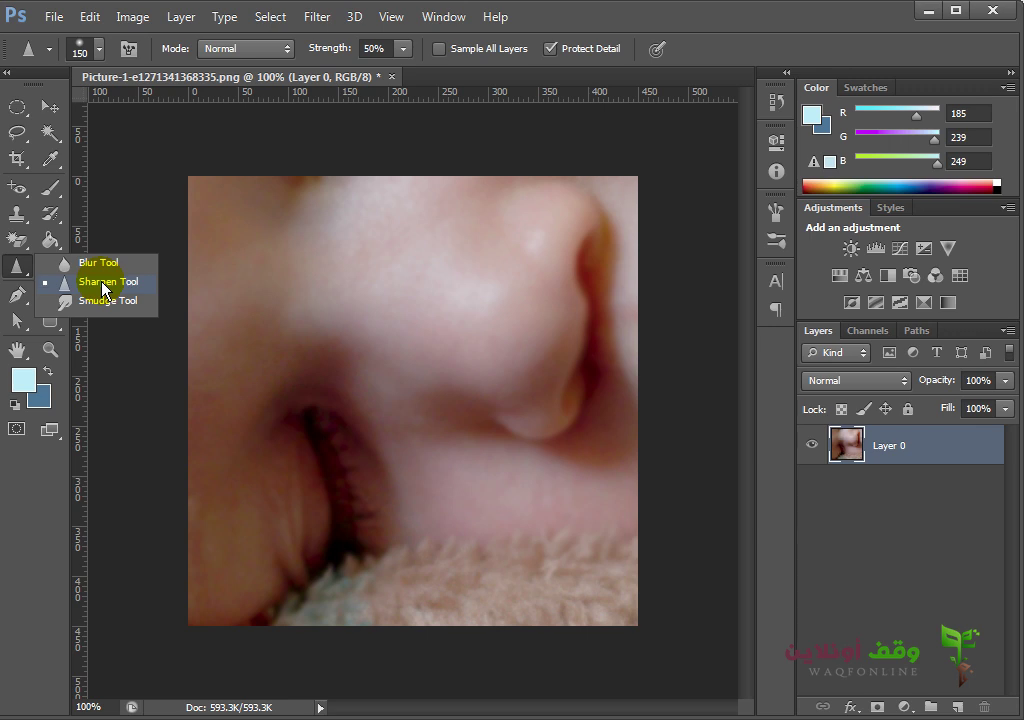
- Select the Sharpen Tool, zoom the nose to 200%, and revert to the original History state
{"action": "left_click", "coordinate": [104, 283]}
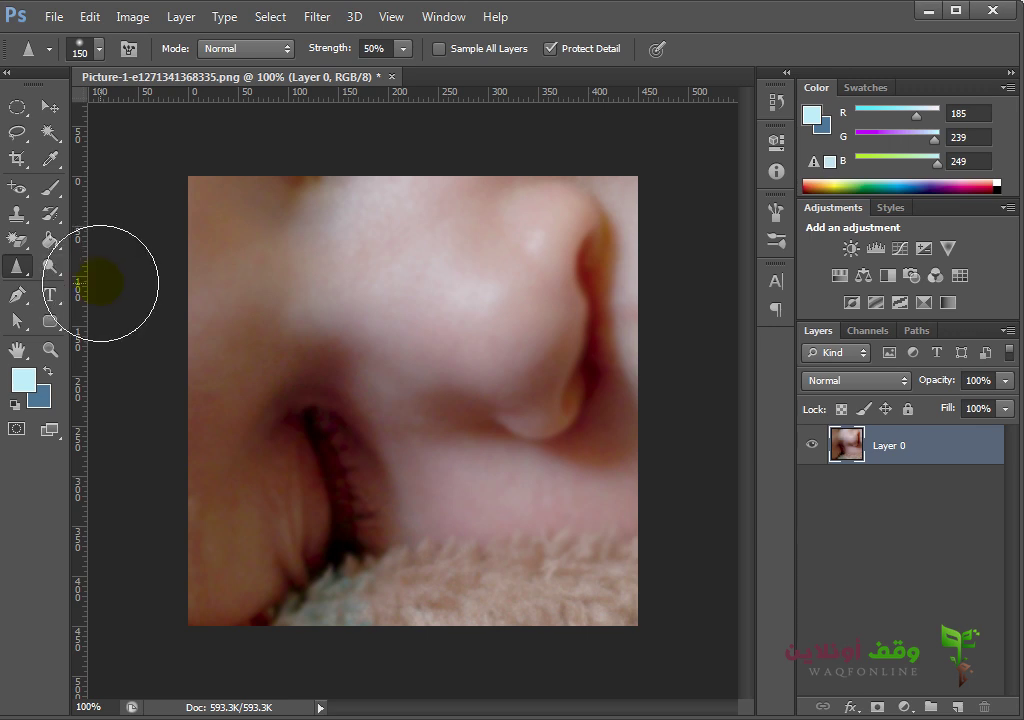
{"action": "left_click", "coordinate": [418, 302], "text": "ctrl"}
{"action": "left_click_drag", "start_coordinate": [414, 301], "coordinate": [392, 395]}
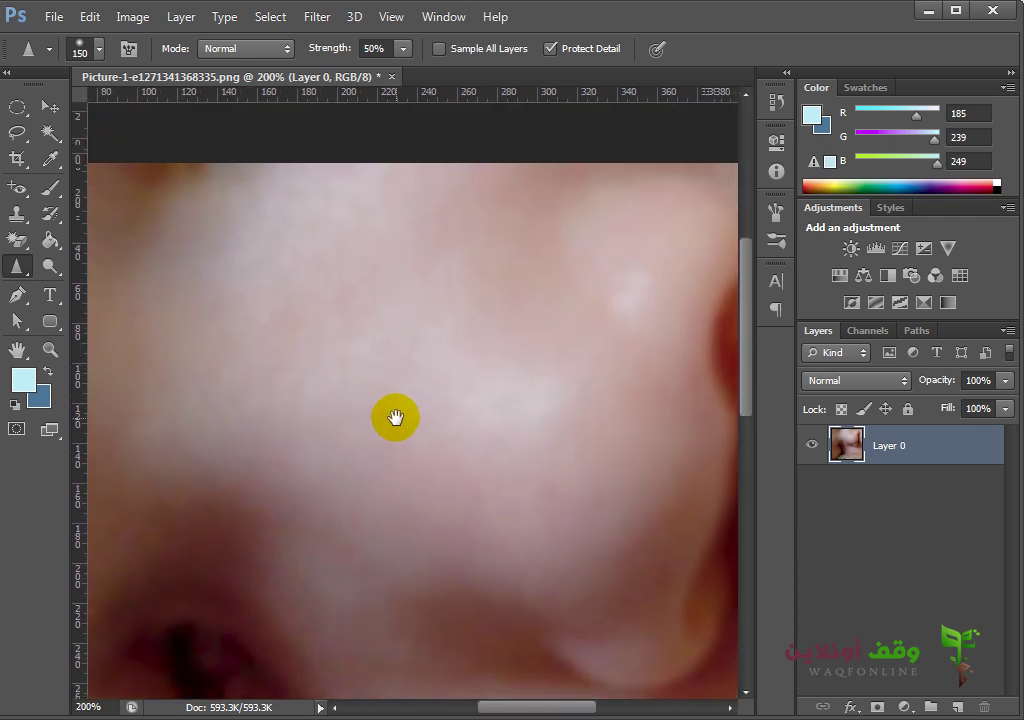
{"action": "left_click", "coordinate": [778, 108]}
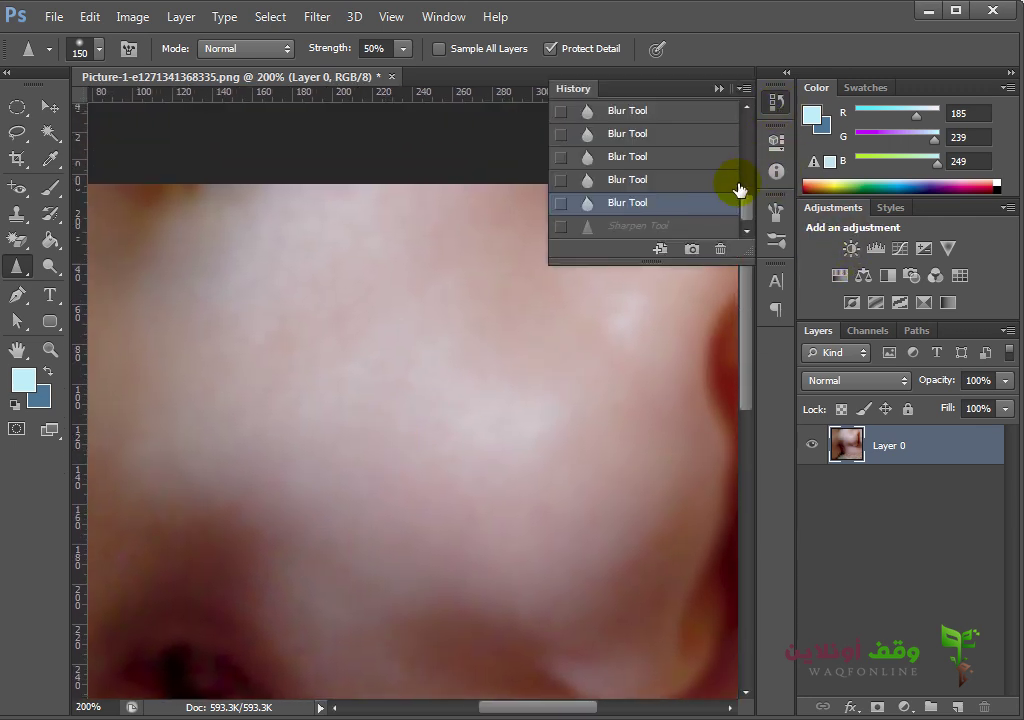
{"action": "scroll", "coordinate": [715, 183], "scroll_direction": "up", "scroll_amount": 2}
{"action": "scroll", "coordinate": [715, 160], "scroll_direction": "up", "scroll_amount": 2}
{"action": "left_click", "coordinate": [646, 130]}
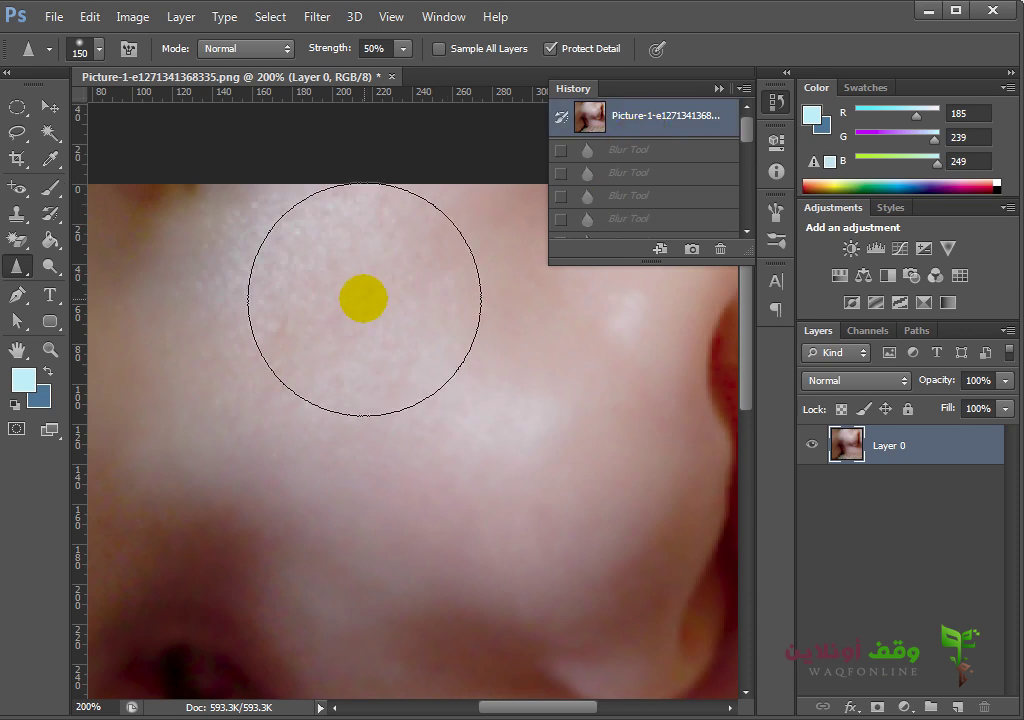
- Return to the last Blur step, shrink the brush to 70 px, and sharpen the cheek skin
{"action": "left_click", "coordinate": [313, 307]}
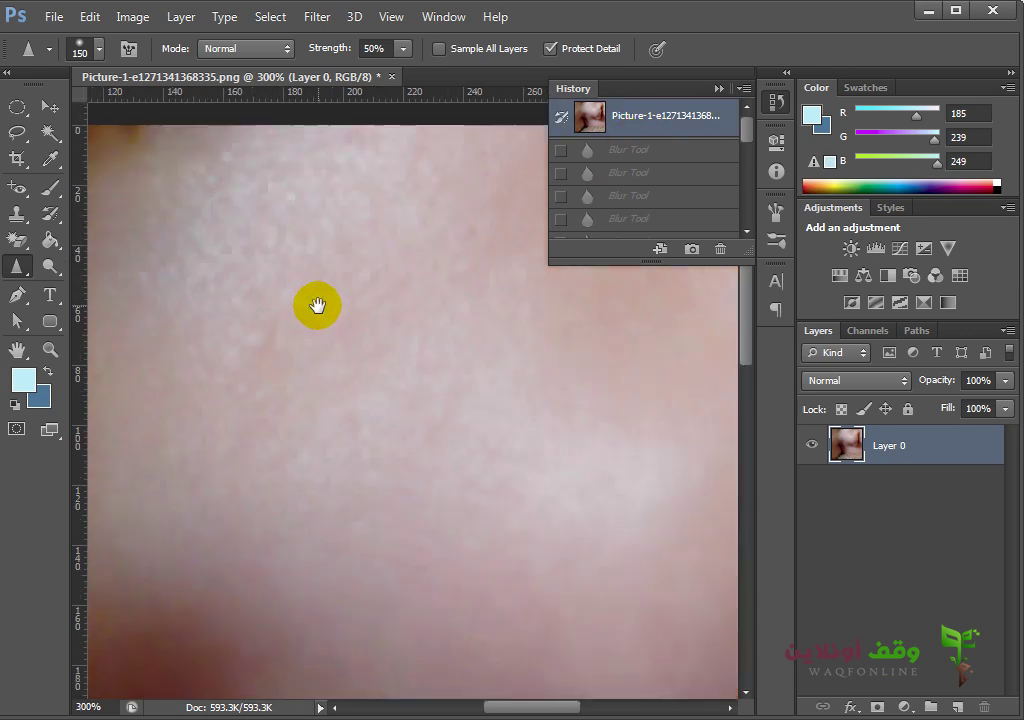
{"action": "scroll", "coordinate": [658, 210], "scroll_direction": "down", "scroll_amount": 3}
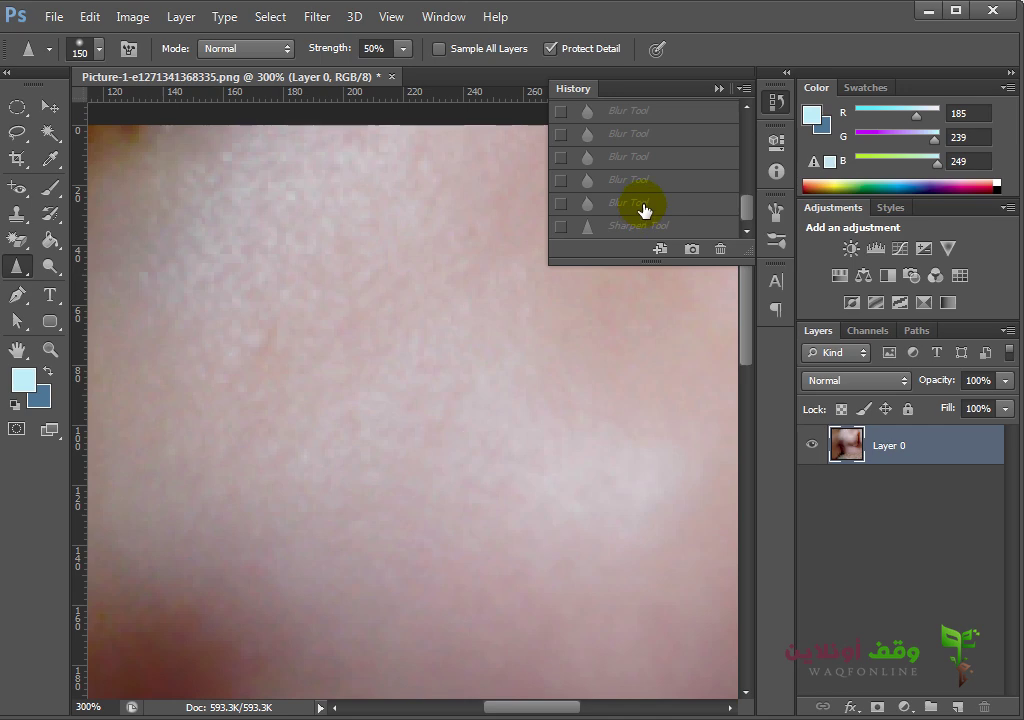
{"action": "left_click", "coordinate": [640, 203]}
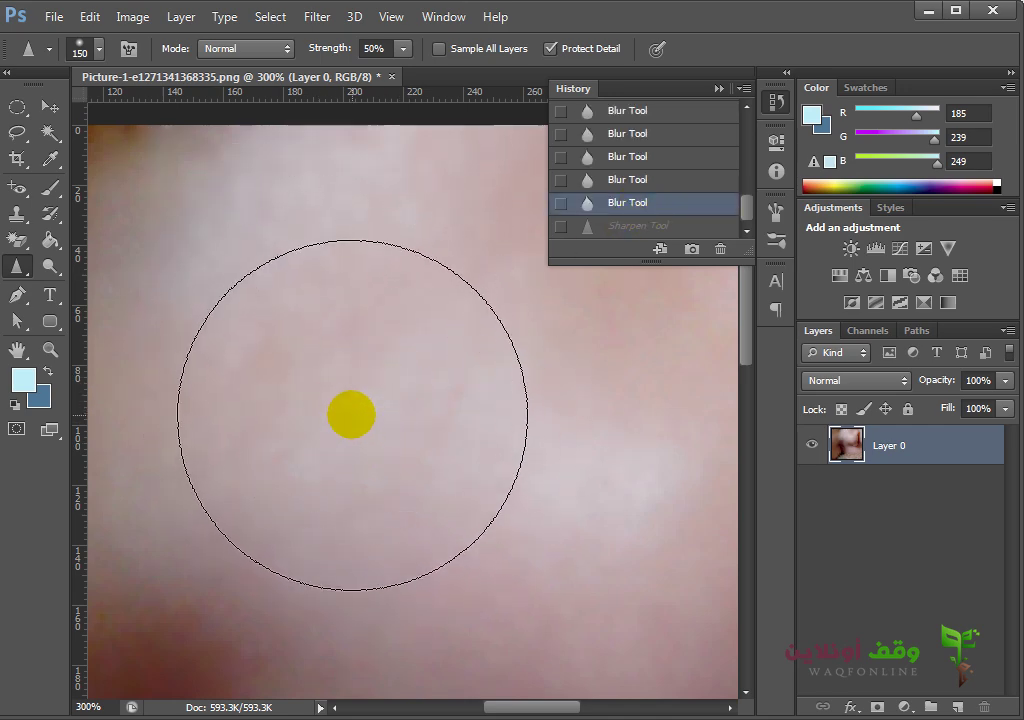
{"action": "key", "text": "bracketleft"}
{"action": "key", "text": "bracketleft"}
{"action": "key", "text": "bracketleft"}
{"action": "key", "text": "bracketleft"}
{"action": "key", "text": "bracketleft"}
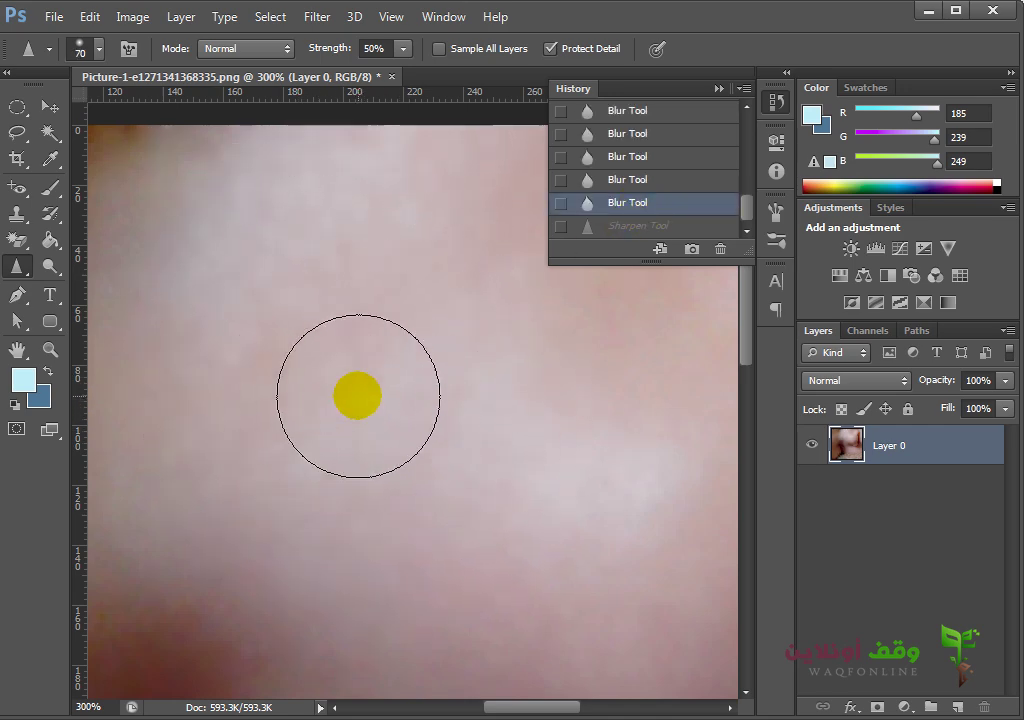
{"action": "mouse_move", "coordinate": [309, 405]}
{"action": "left_mouse_down"}
{"action": "mouse_move", "coordinate": [414, 393]}
{"action": "mouse_move", "coordinate": [372, 404]}
{"action": "mouse_move", "coordinate": [400, 450]}
{"action": "left_mouse_up"}
{"action": "mouse_move", "coordinate": [400, 450]}
{"action": "left_mouse_down"}
{"action": "mouse_move", "coordinate": [448, 500]}
{"action": "mouse_move", "coordinate": [450, 250]}
{"action": "left_mouse_up"}
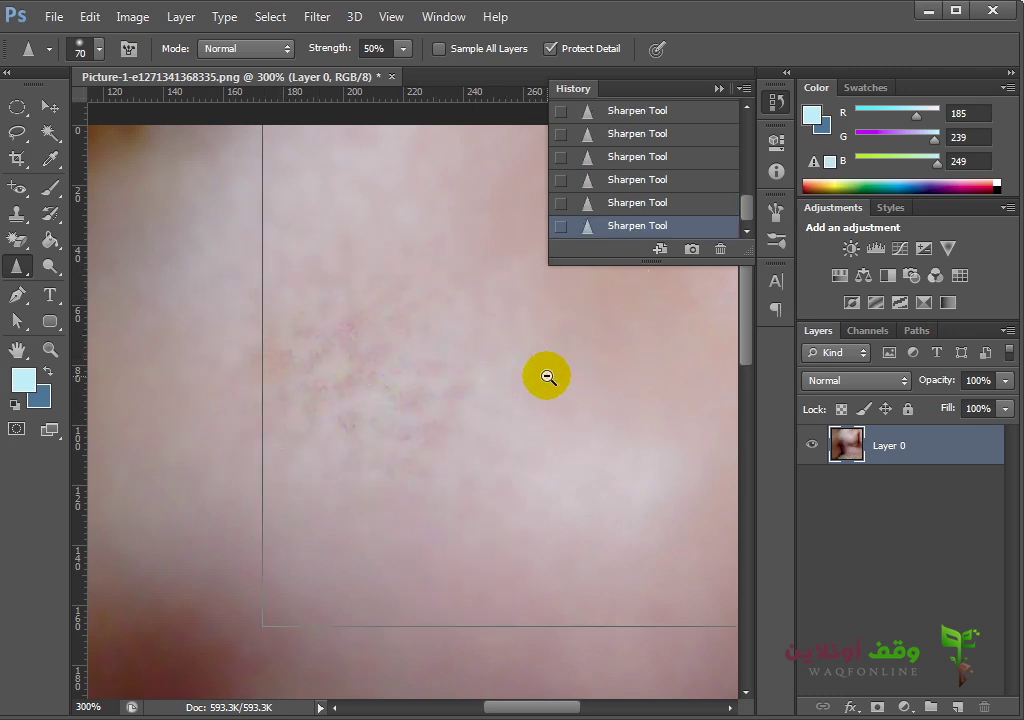
- At 100% zoom, sharpen a patch on the upper nose, then undo two sharpening strokes with Ctrl+Alt+Z
{"action": "left_click", "coordinate": [548, 377], "text": "alt"}
{"action": "left_click", "coordinate": [533, 427], "text": "alt"}
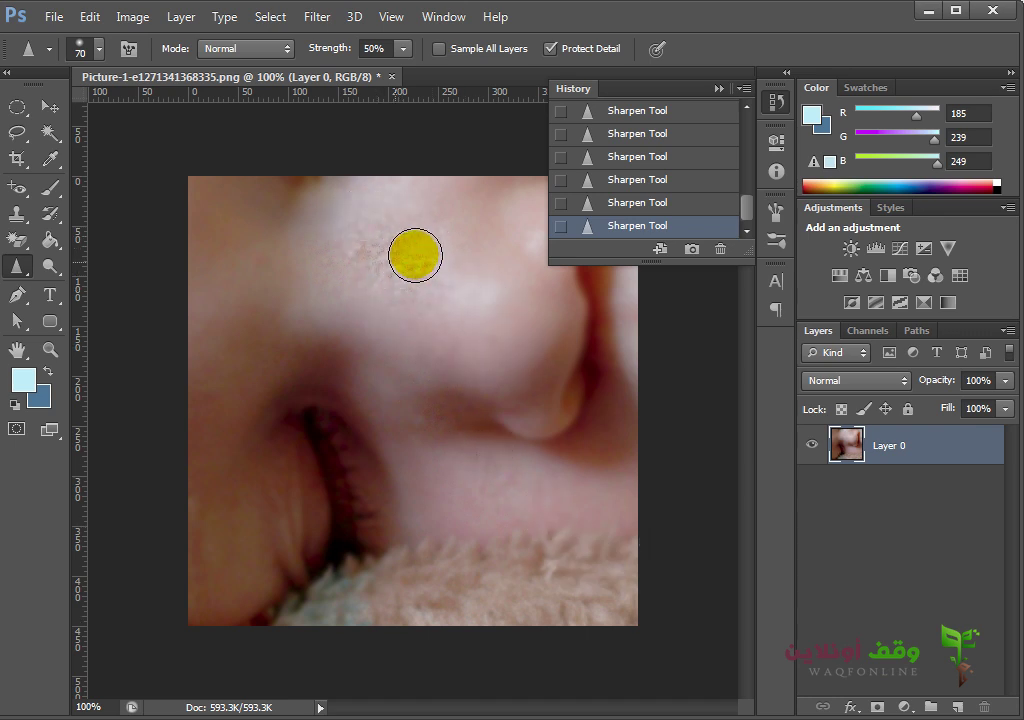
{"action": "left_click_drag", "start_coordinate": [415, 255], "coordinate": [374, 321]}
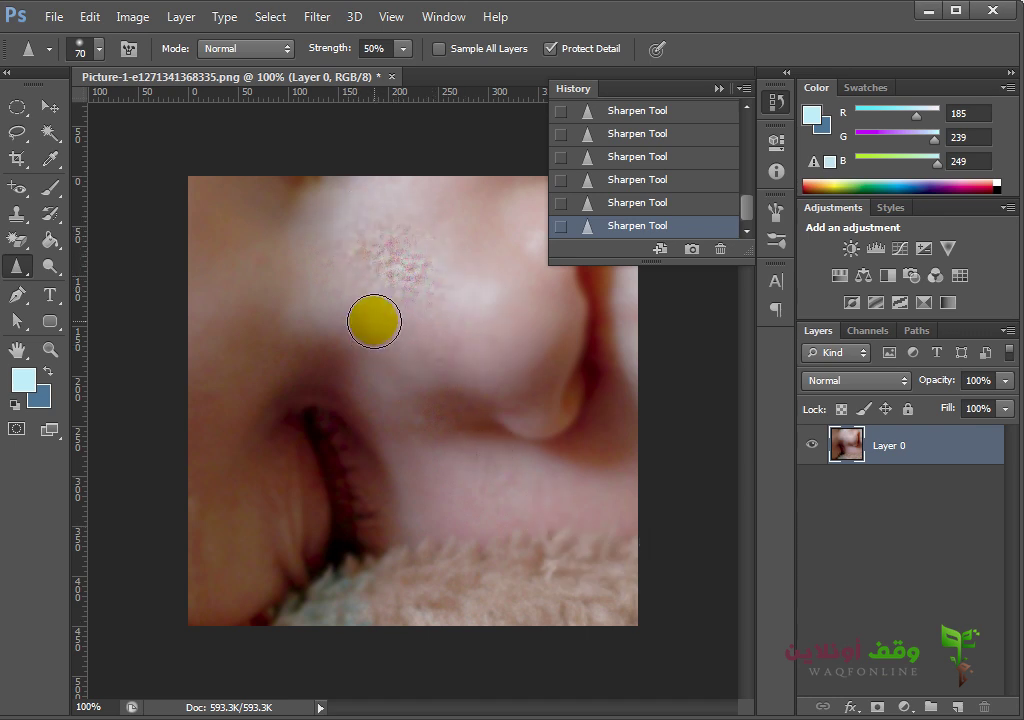
{"action": "key", "text": "ctrl+alt+z"}
{"action": "key", "text": "ctrl+alt+z"}
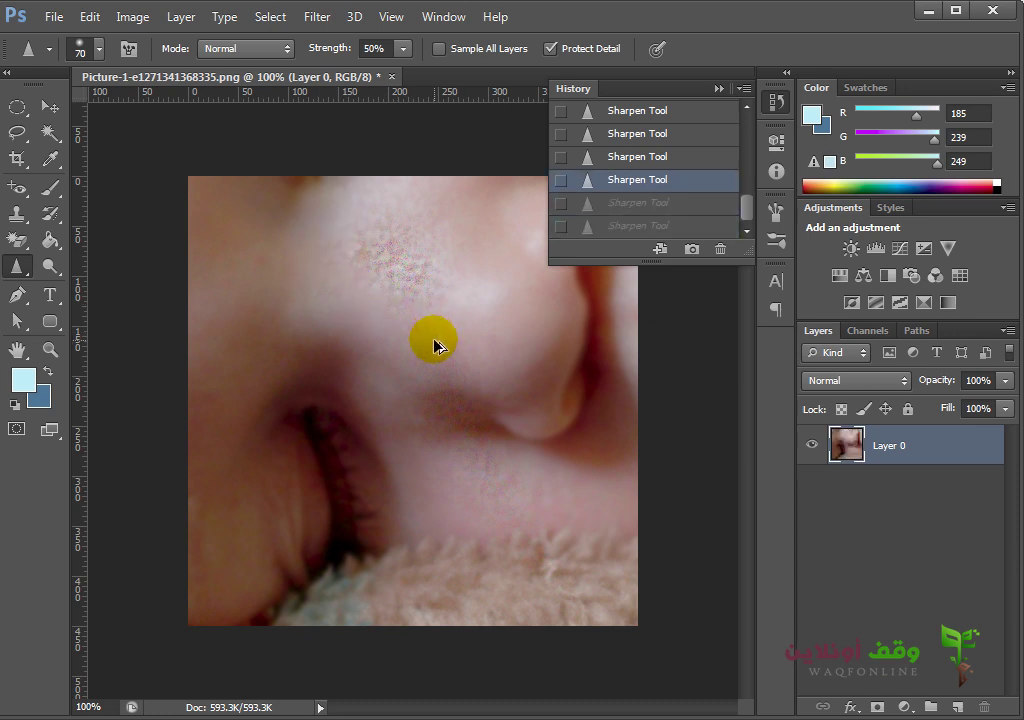
{"action": "key", "text": "ctrl+alt+z"}
{"action": "key", "text": "ctrl+alt+z"}
{"action": "key", "text": "ctrl+alt+z"}
{"action": "key", "text": "ctrl+alt+z"}
{"action": "key", "text": "ctrl+alt+z"}
{"action": "key", "text": "ctrl+alt+z"}
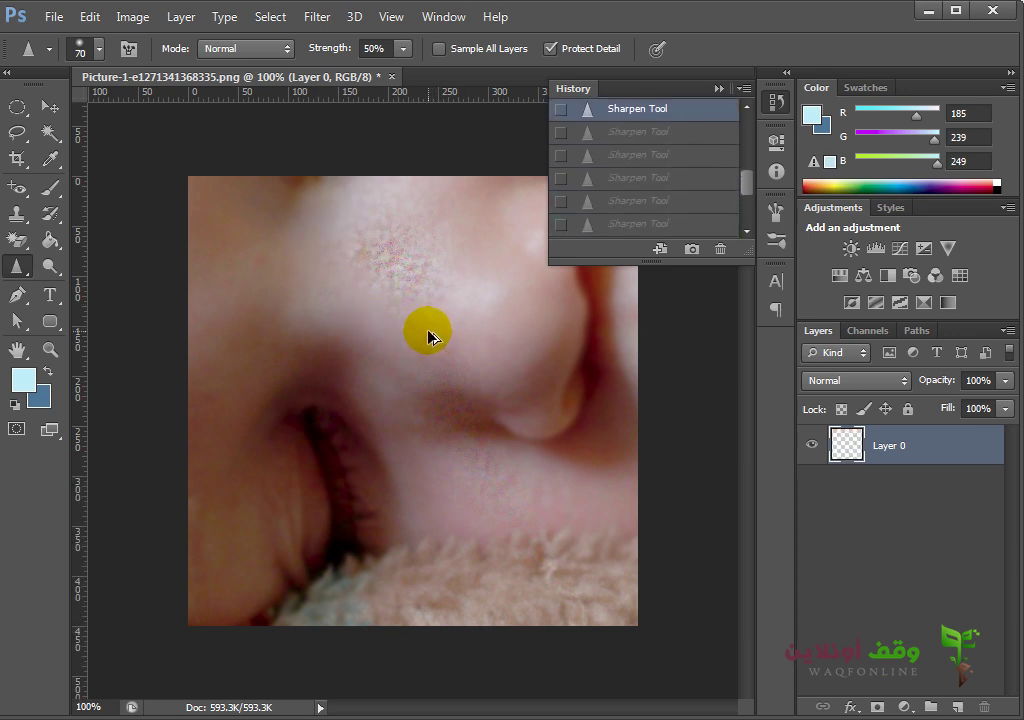
{"action": "scroll", "coordinate": [663, 177], "scroll_direction": "up", "scroll_amount": 2}
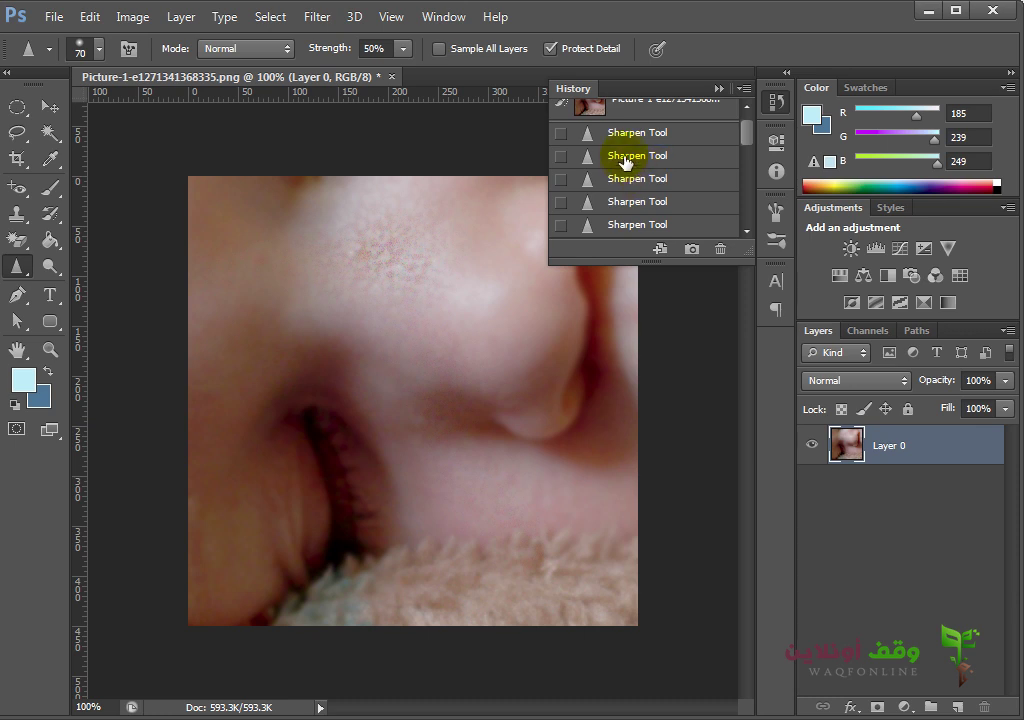
- Revert to the original snapshot and repaint sharpening strokes across the nose
{"action": "left_click", "coordinate": [626, 135]}
{"action": "scroll", "coordinate": [645, 145], "scroll_direction": "up", "scroll_amount": 1}
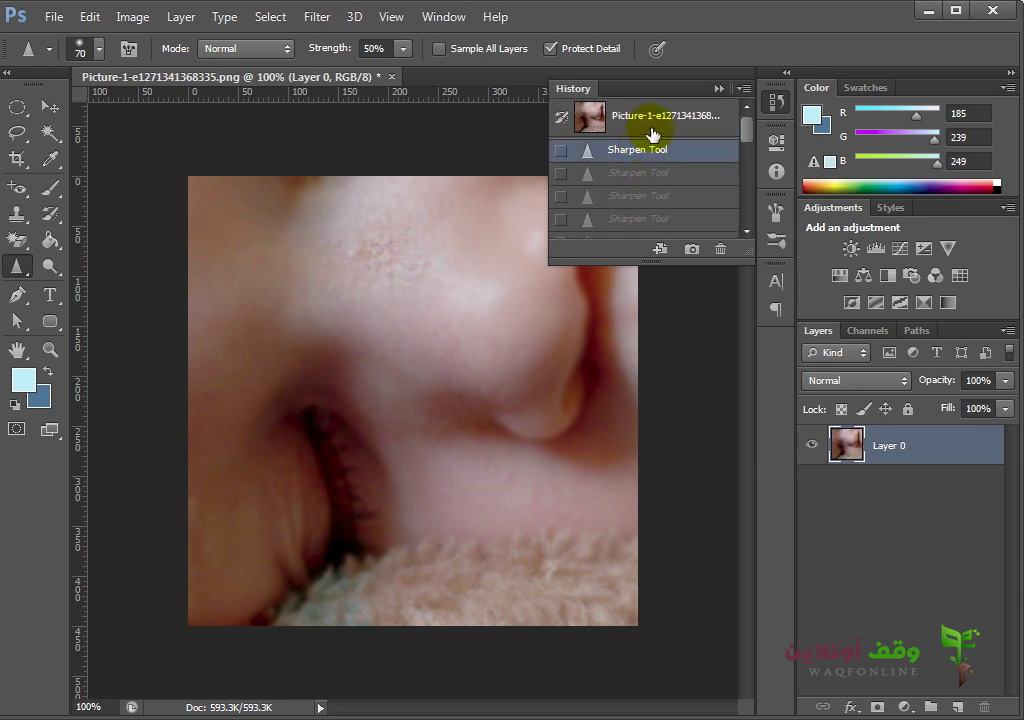
{"action": "left_click", "coordinate": [652, 135]}
{"action": "mouse_move", "coordinate": [359, 249]}
{"action": "left_mouse_down"}
{"action": "mouse_move", "coordinate": [345, 272]}
{"action": "mouse_move", "coordinate": [418, 358]}
{"action": "left_mouse_up"}
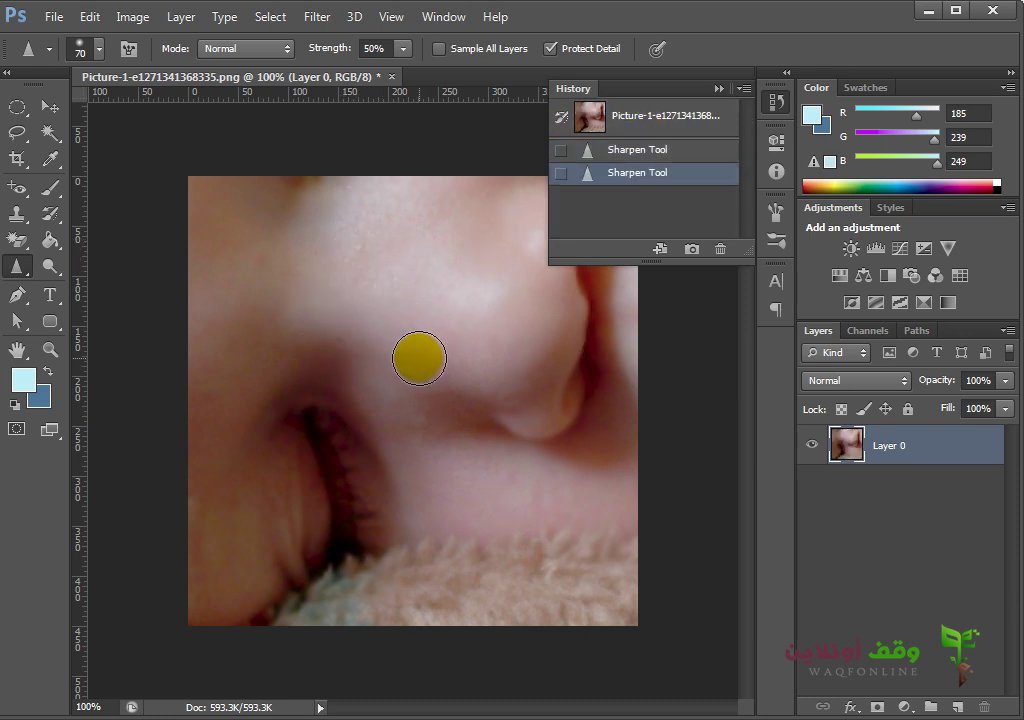
{"action": "mouse_move", "coordinate": [434, 208]}
{"action": "left_mouse_down"}
{"action": "mouse_move", "coordinate": [423, 288]}
{"action": "mouse_move", "coordinate": [400, 290]}
{"action": "mouse_move", "coordinate": [477, 461]}
{"action": "left_mouse_up"}
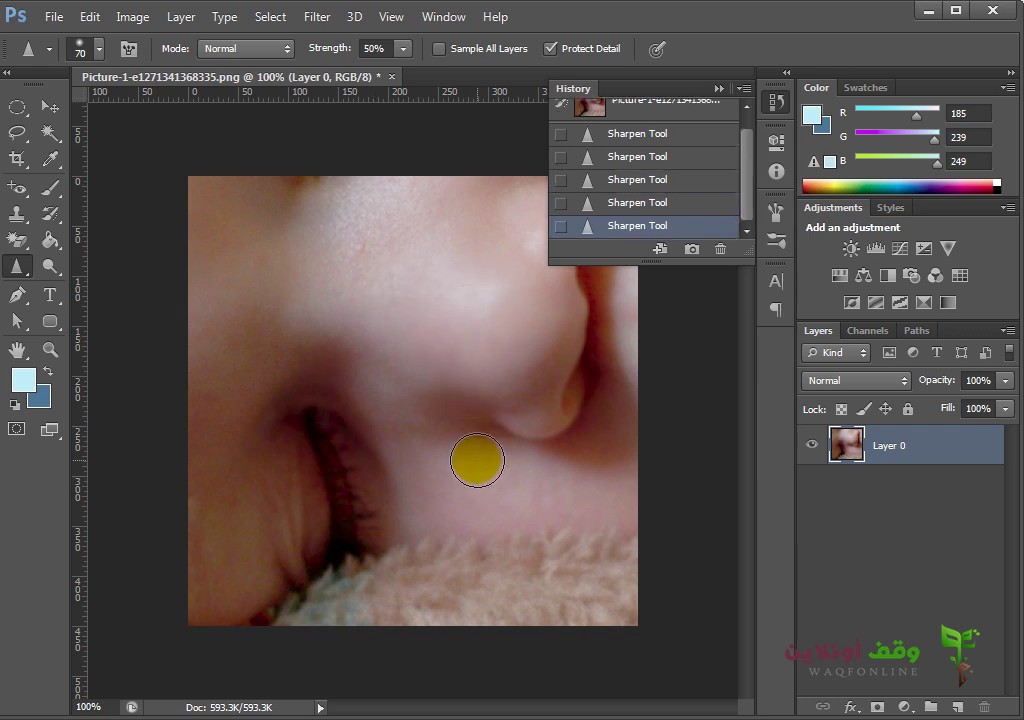
{"action": "left_click_drag", "start_coordinate": [411, 213], "coordinate": [415, 274]}
- At 300% zoom, compare the original snapshot with the latest sharpened state, then zoom back out
{"action": "left_click", "coordinate": [397, 264]}
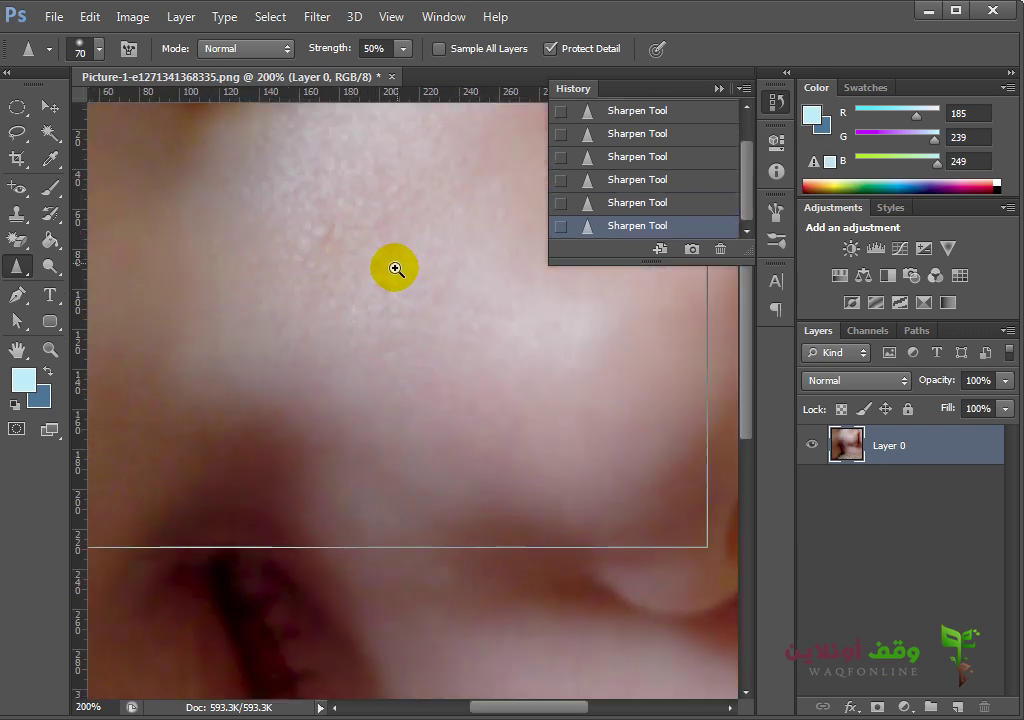
{"action": "scroll", "coordinate": [610, 193], "scroll_direction": "up", "scroll_amount": 2}
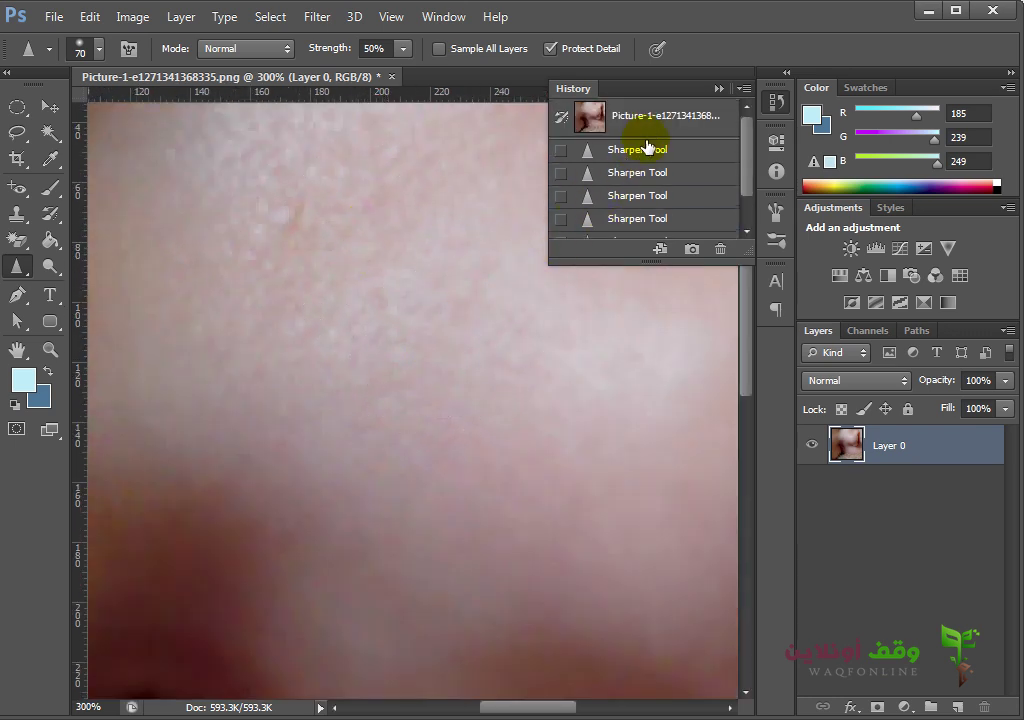
{"action": "left_click", "coordinate": [648, 120]}
{"action": "scroll", "coordinate": [648, 152], "scroll_direction": "down", "scroll_amount": 2}
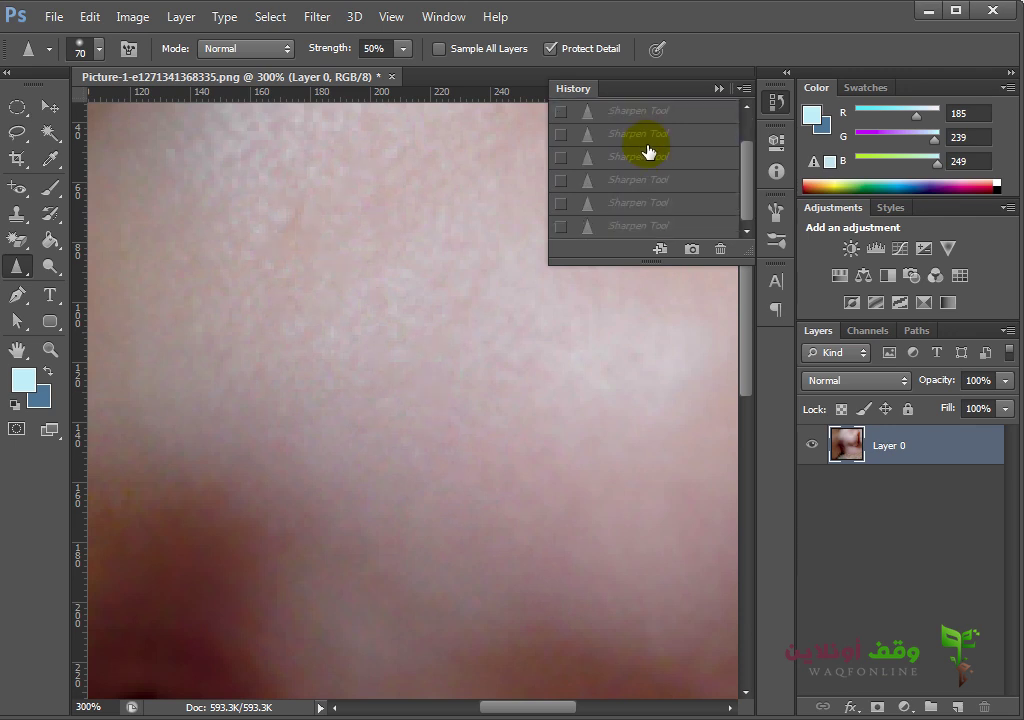
{"action": "left_click", "coordinate": [629, 226]}
{"action": "left_click", "coordinate": [504, 327], "text": "alt"}
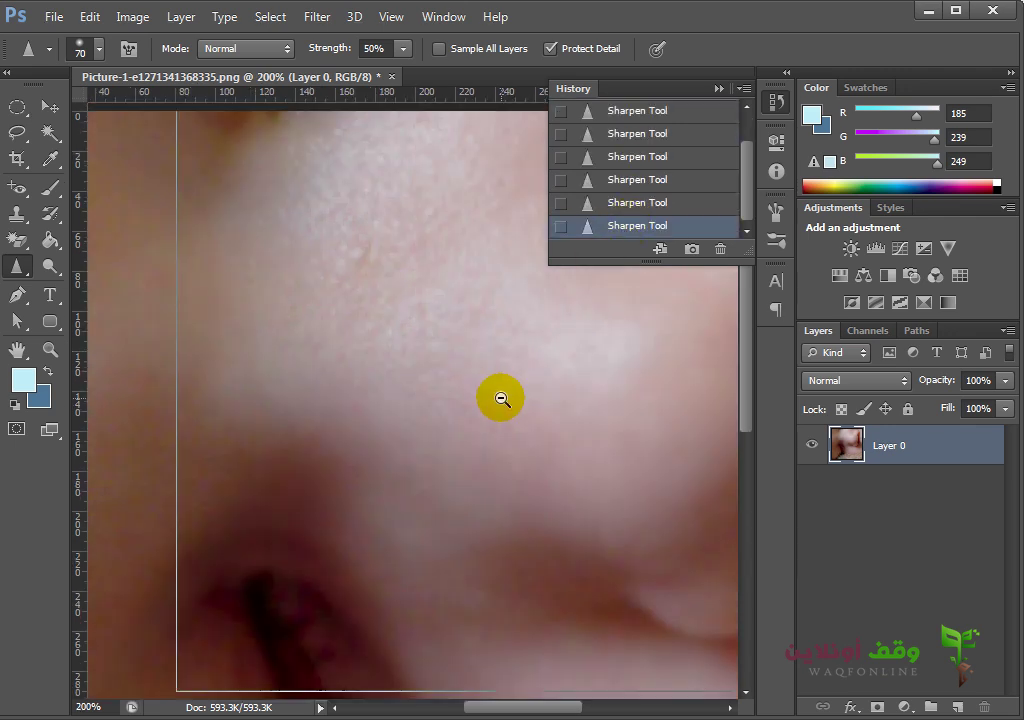
{"action": "left_click", "coordinate": [501, 399], "text": "alt"}
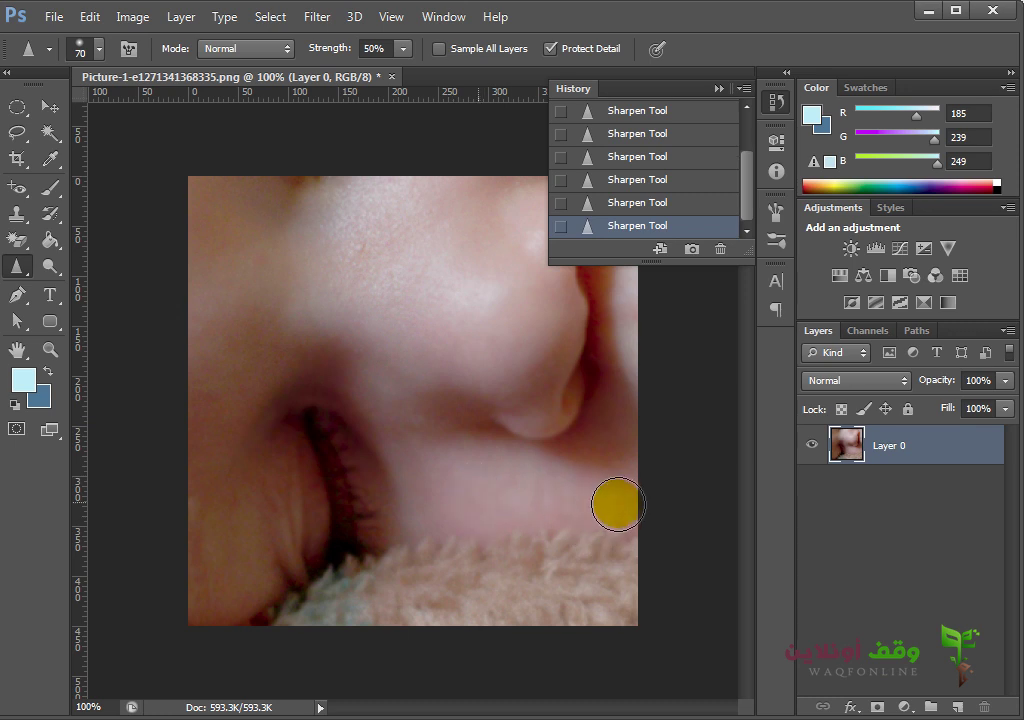
- Sharpen the upper nose bridge, upper-left cheek and nostril with the 70 px, 50% brush
{"action": "mouse_move", "coordinate": [446, 395]}
{"action": "left_mouse_down"}
{"action": "mouse_move", "coordinate": [457, 373]}
{"action": "mouse_move", "coordinate": [331, 395]}
{"action": "left_mouse_up"}
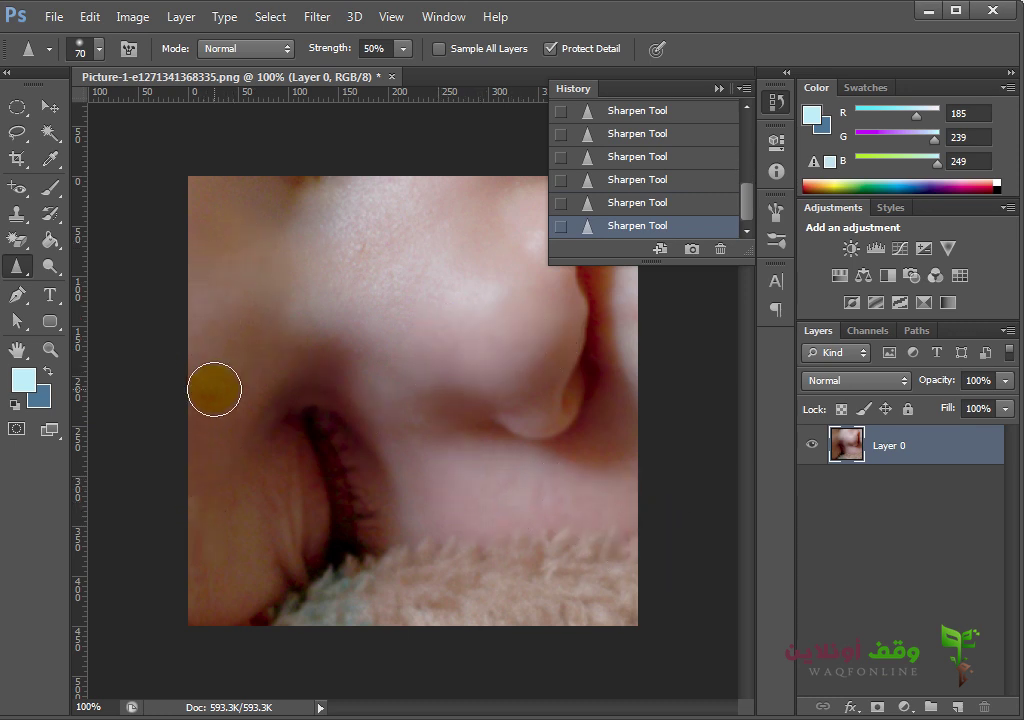
{"action": "left_click_drag", "start_coordinate": [400, 304], "coordinate": [498, 320]}
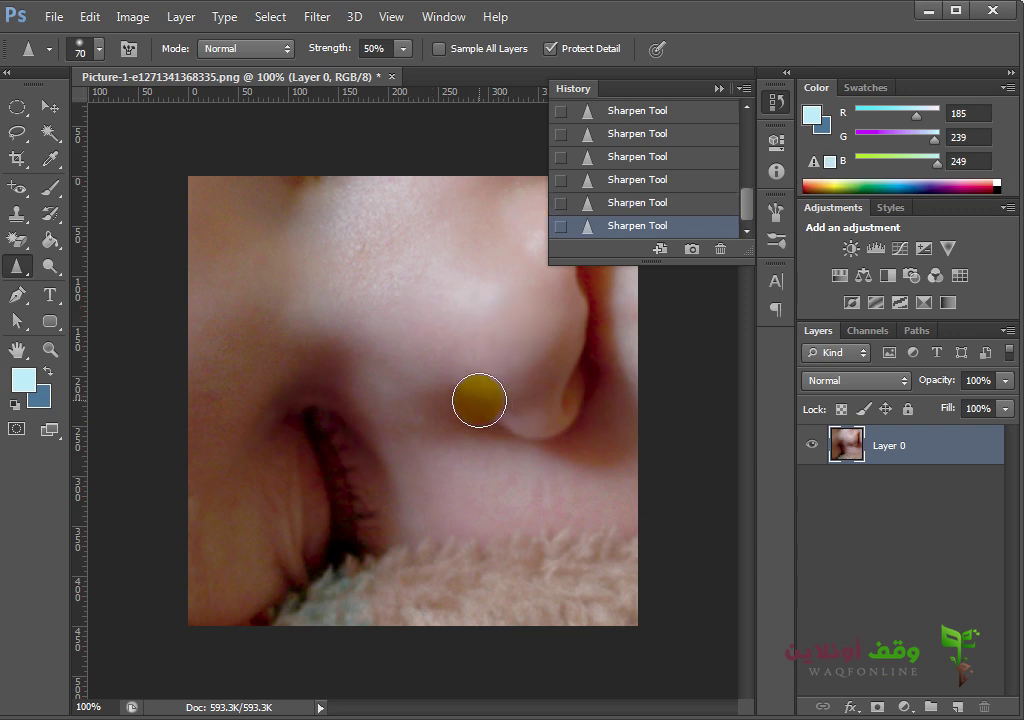
{"action": "left_click_drag", "start_coordinate": [479, 400], "coordinate": [443, 466]}
{"action": "mouse_move", "coordinate": [450, 295]}
{"action": "left_mouse_down"}
{"action": "mouse_move", "coordinate": [491, 293]}
{"action": "mouse_move", "coordinate": [363, 240]}
{"action": "left_mouse_up"}
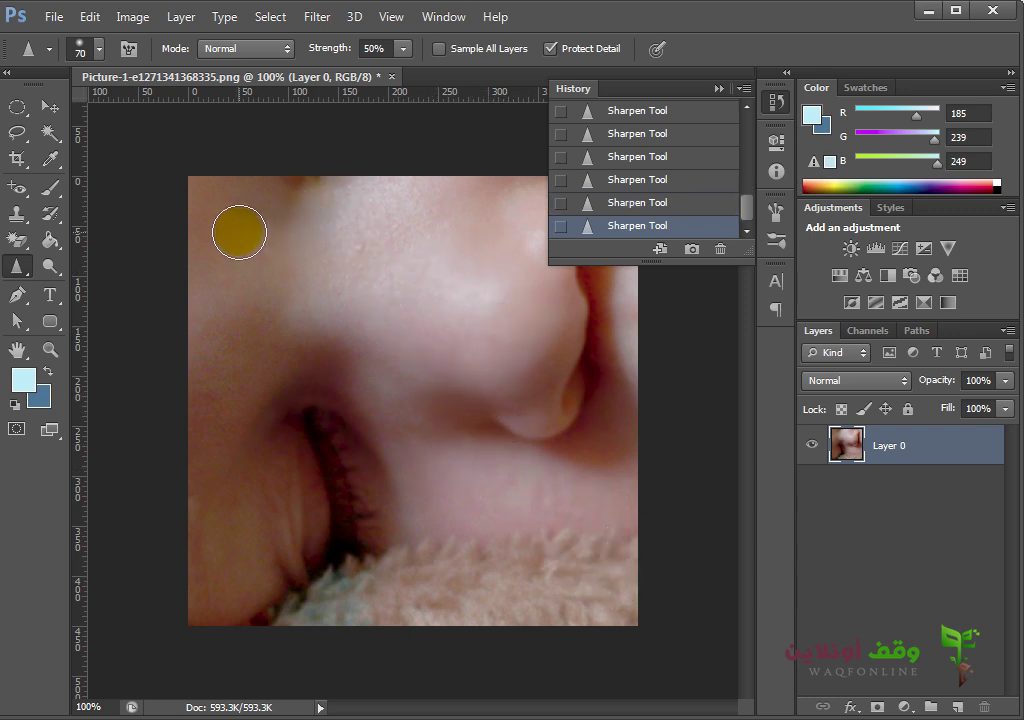
{"action": "left_click_drag", "start_coordinate": [219, 331], "coordinate": [411, 239]}
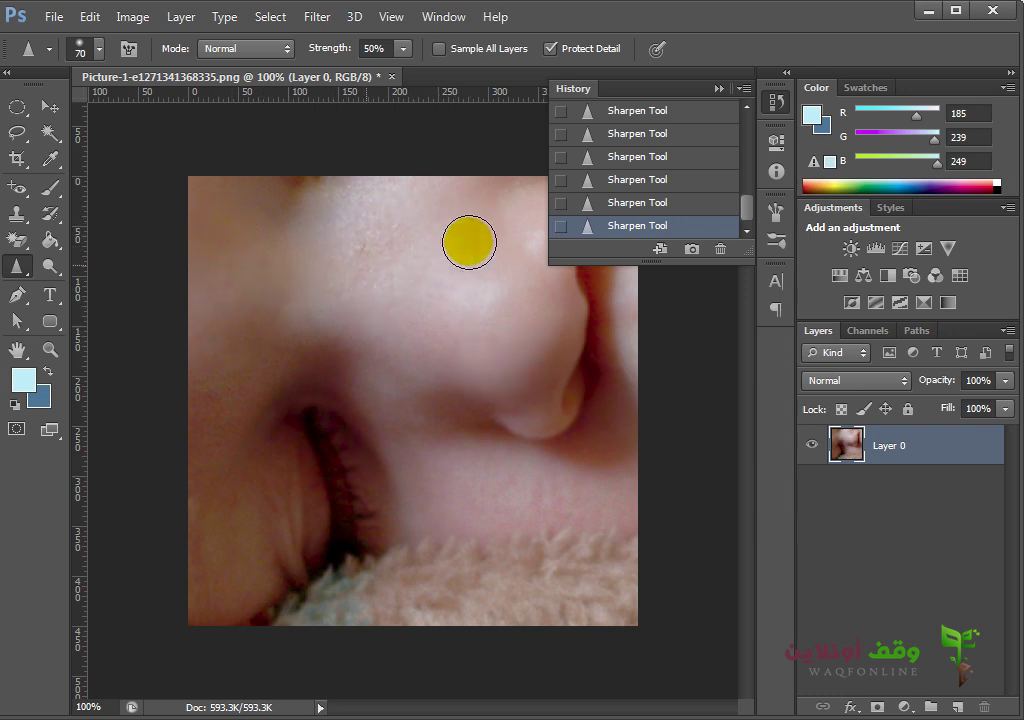
{"action": "mouse_move", "coordinate": [411, 239]}
{"action": "left_mouse_down"}
{"action": "mouse_move", "coordinate": [421, 320]}
{"action": "mouse_move", "coordinate": [537, 325]}
{"action": "left_mouse_up"}
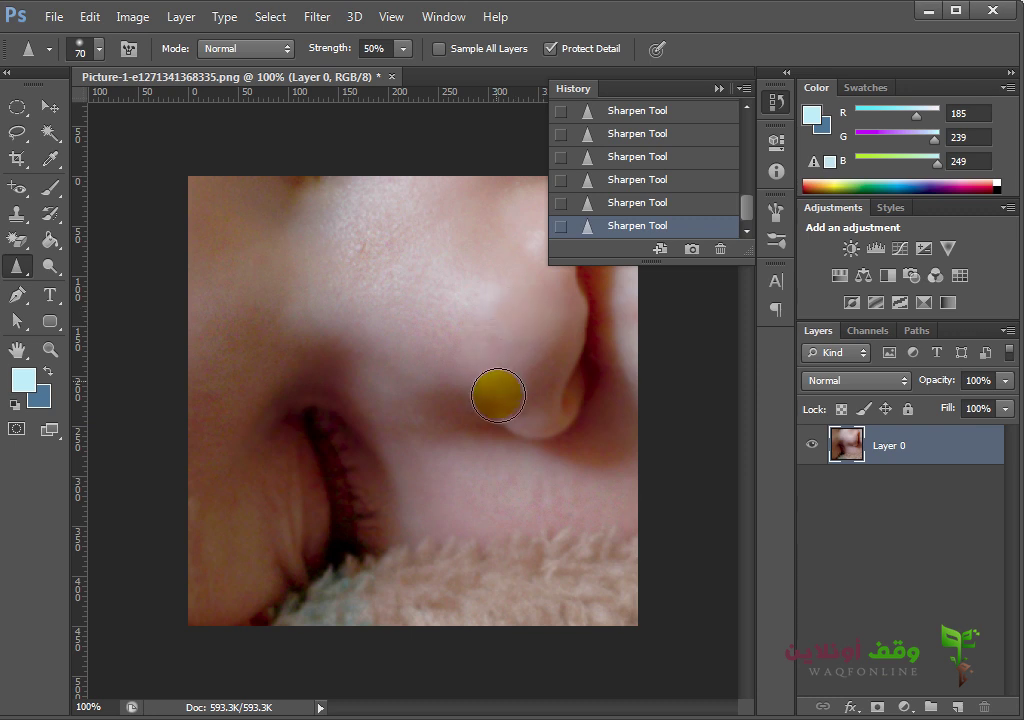
{"action": "mouse_move", "coordinate": [505, 407]}
{"action": "left_mouse_down"}
{"action": "mouse_move", "coordinate": [507, 336]}
{"action": "mouse_move", "coordinate": [423, 350]}
{"action": "mouse_move", "coordinate": [485, 327]}
{"action": "mouse_move", "coordinate": [488, 395]}
{"action": "left_mouse_up"}
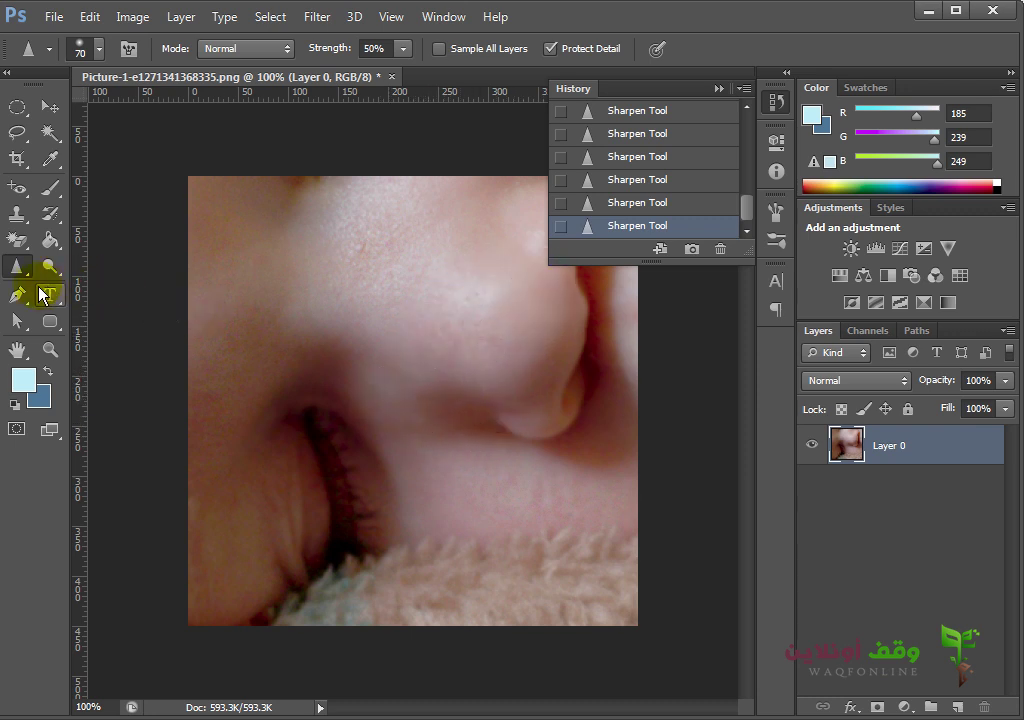
- Reselect the Sharpen Tool and set a soft round brush of 174 px with 0% hardness
{"action": "right_click", "coordinate": [14, 268]}
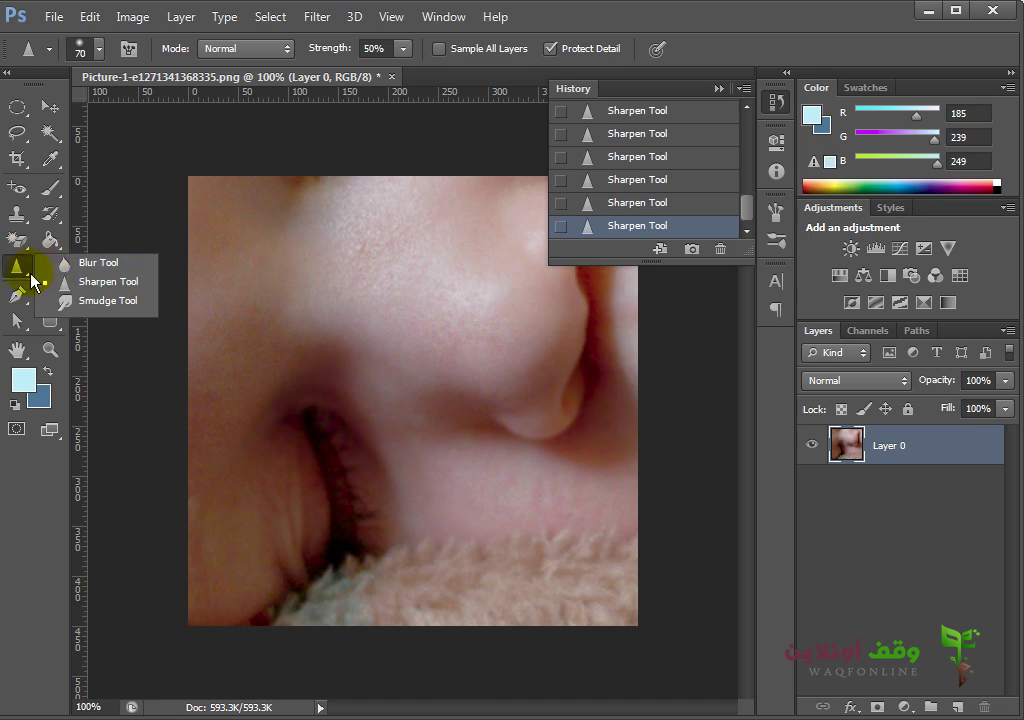
{"action": "left_click", "coordinate": [55, 283]}
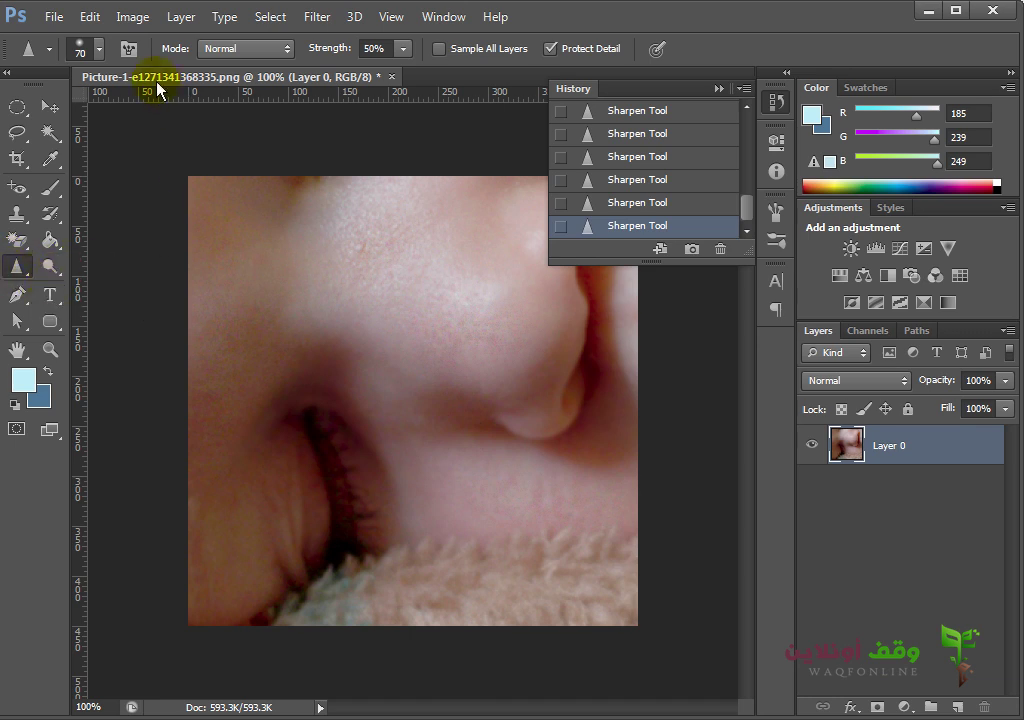
{"action": "left_click", "coordinate": [96, 50]}
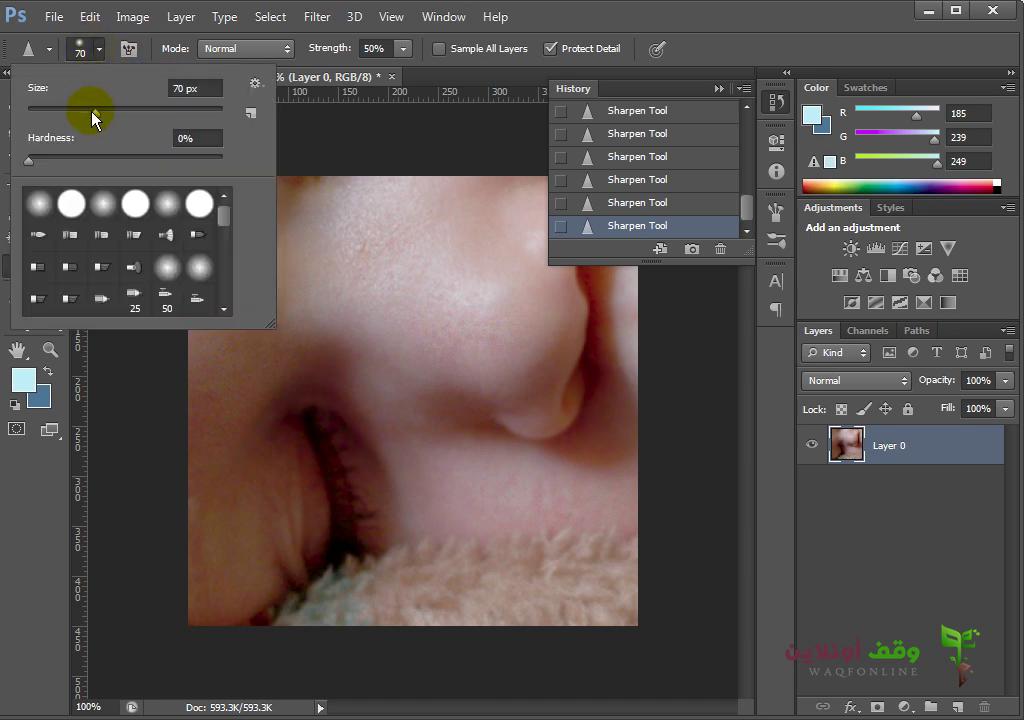
{"action": "left_click_drag", "start_coordinate": [105, 111], "coordinate": [107, 111]}
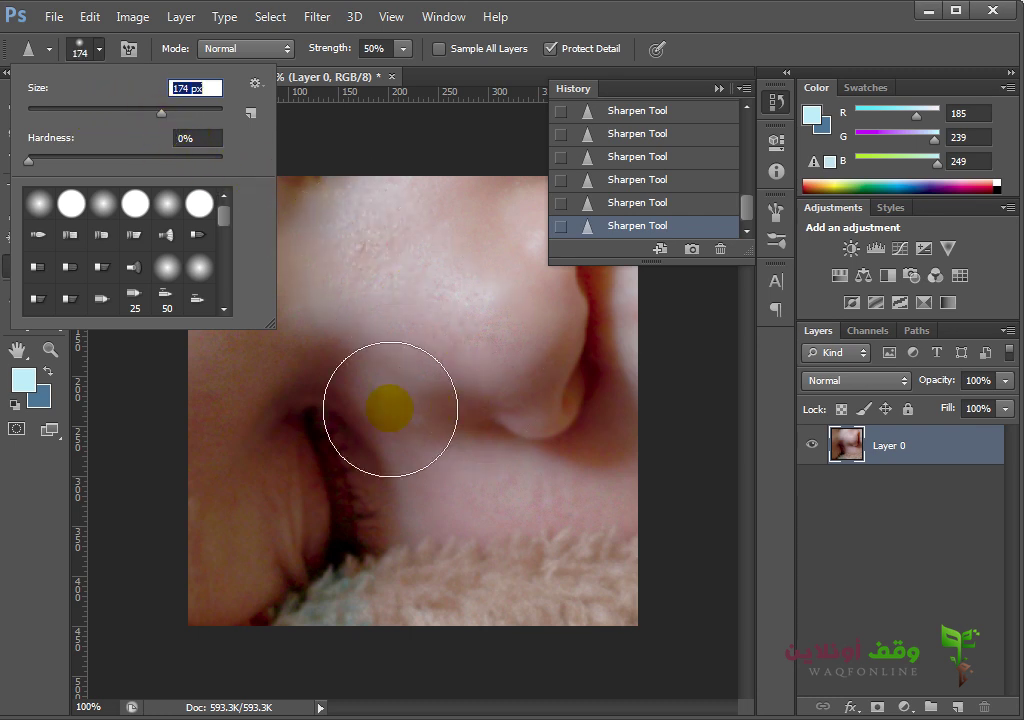
{"action": "left_click", "coordinate": [108, 212]}
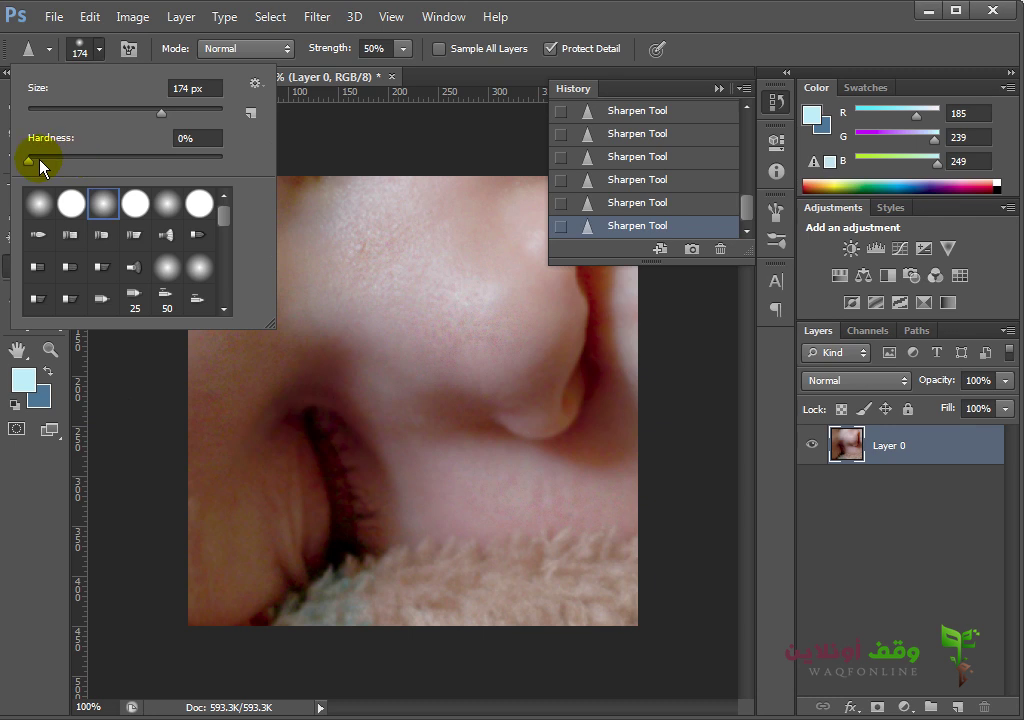
{"action": "left_click_drag", "start_coordinate": [31, 160], "coordinate": [166, 162]}
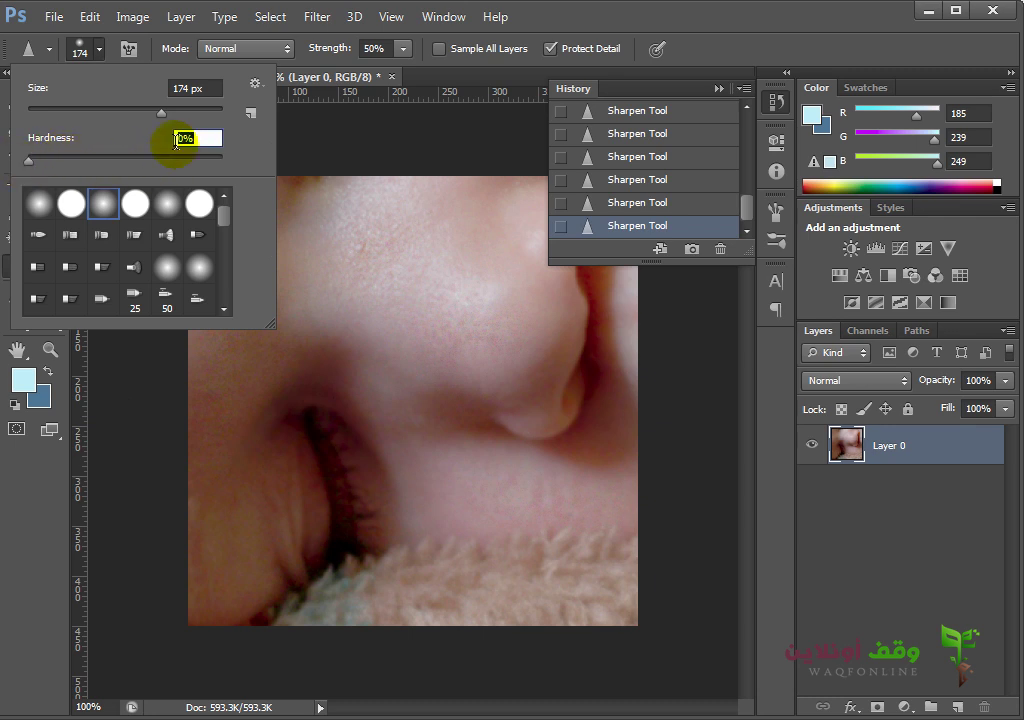
{"action": "left_click", "coordinate": [261, 48]}
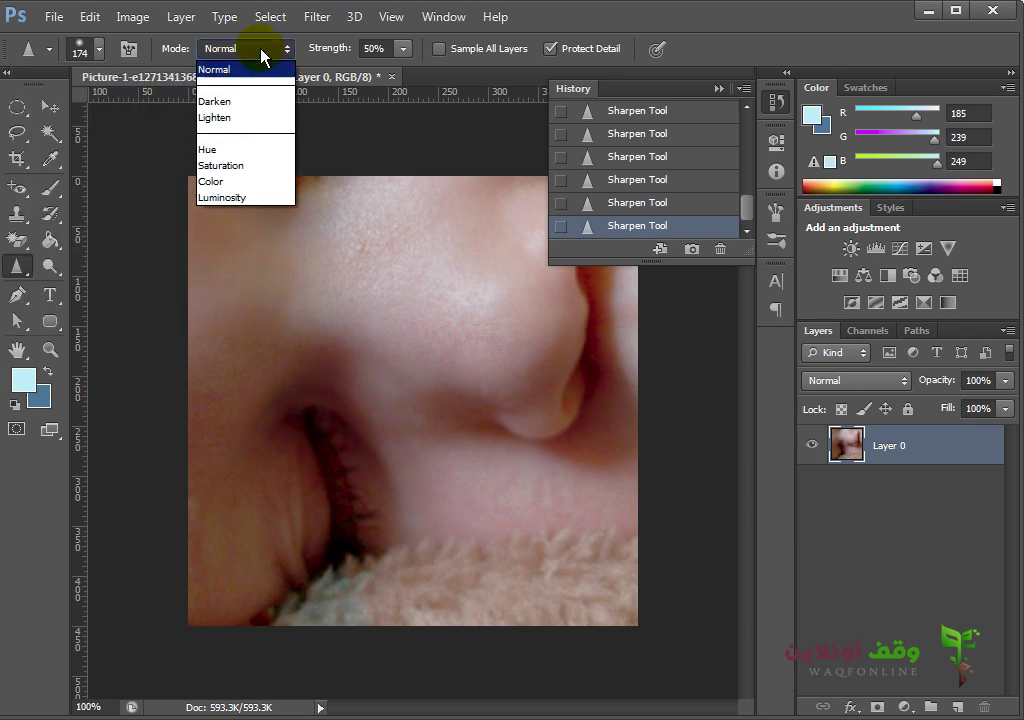
- Try the Darken and Lighten blend modes, then settle on Luminosity for sharpening
{"action": "left_click", "coordinate": [227, 103]}
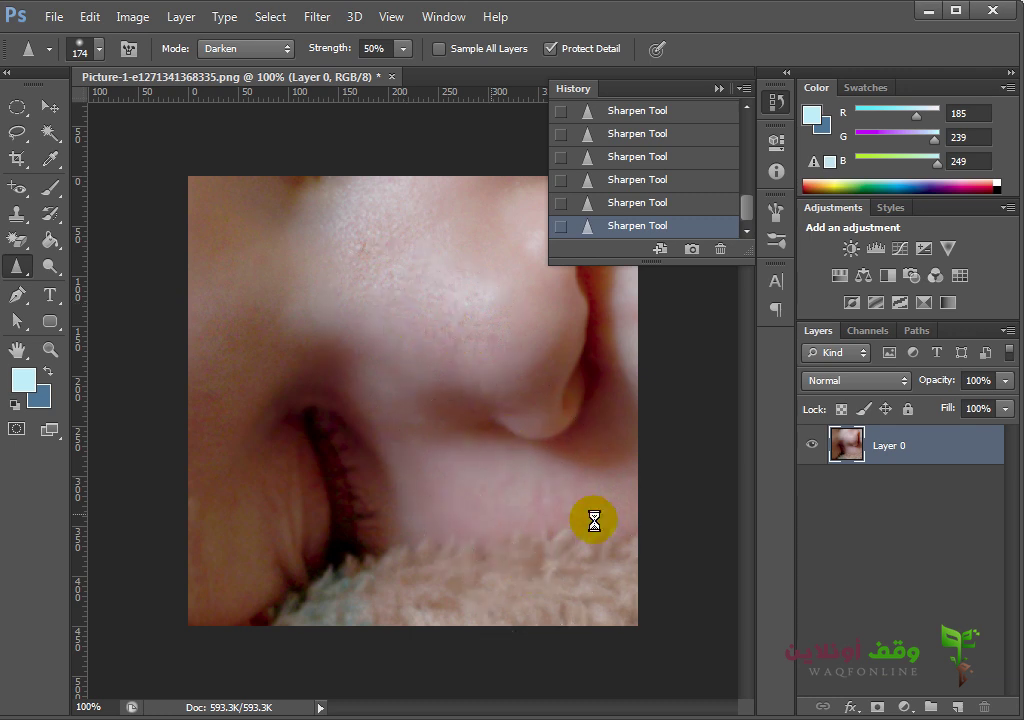
{"action": "left_click", "coordinate": [232, 61]}
{"action": "left_click", "coordinate": [235, 114]}
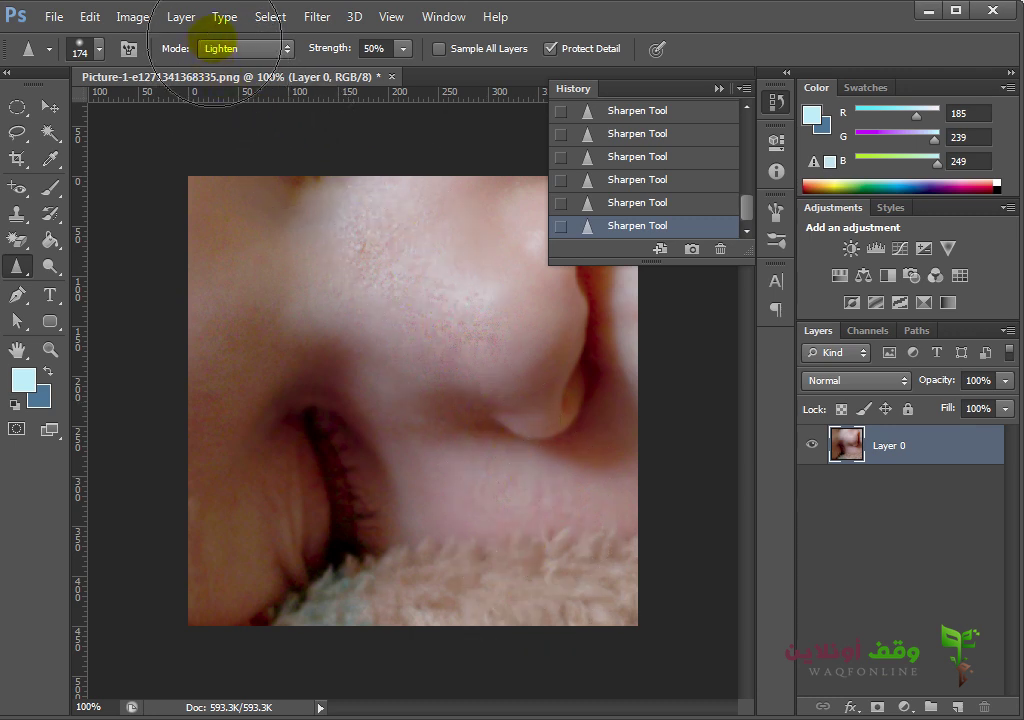
{"action": "left_click", "coordinate": [220, 48]}
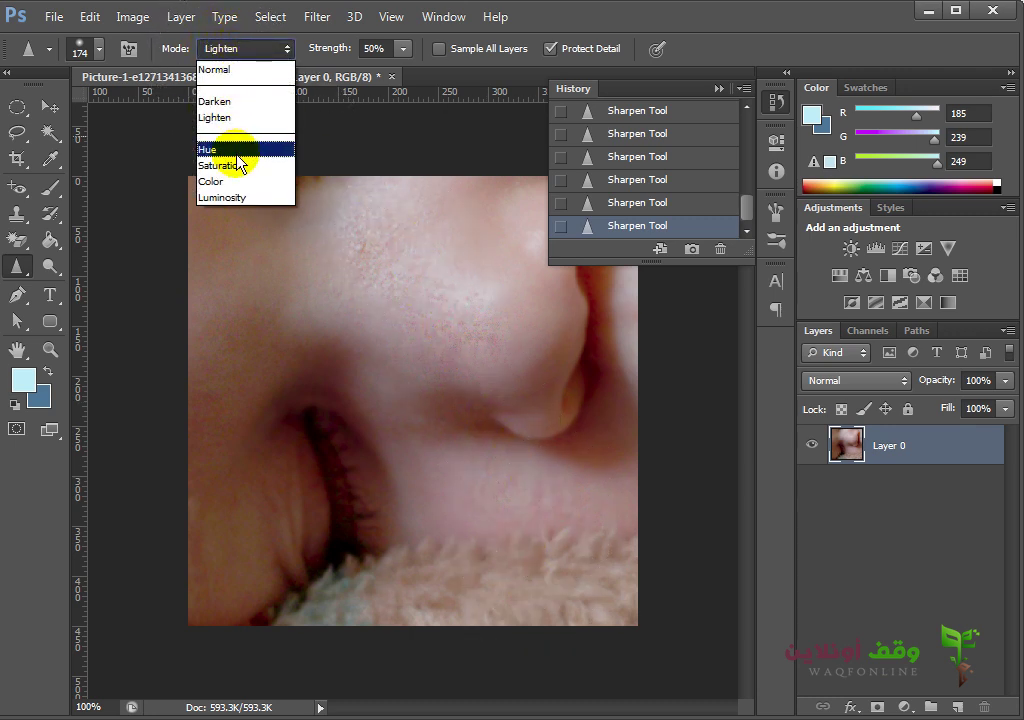
{"action": "left_click", "coordinate": [251, 206]}
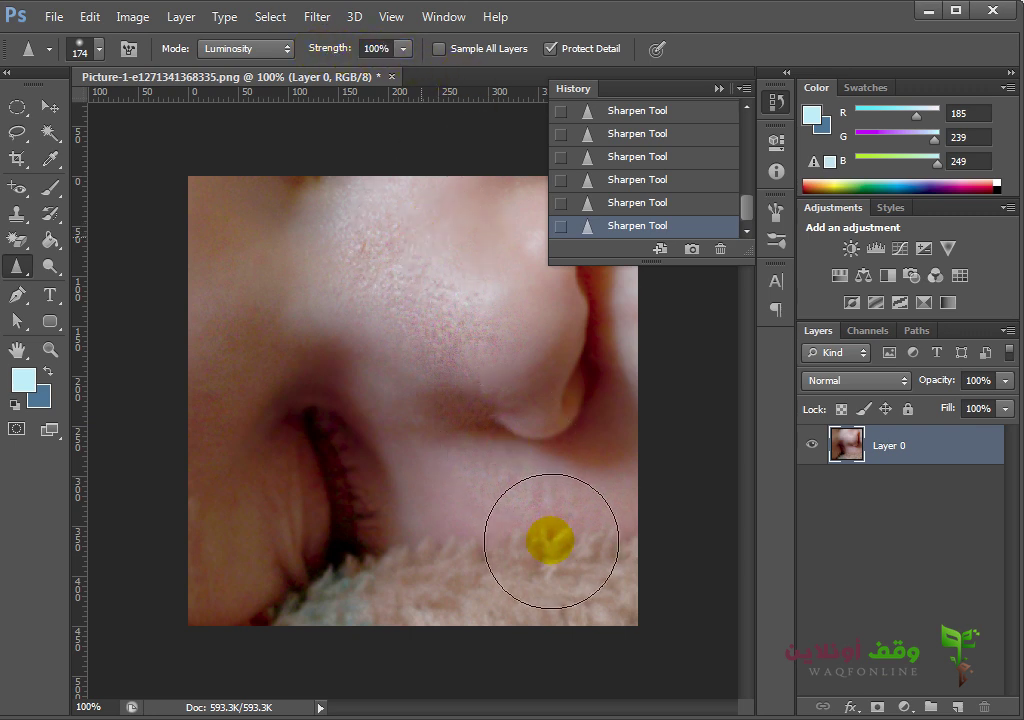
- Sharpen the nose bridge, tip and skin below the nostril with the 174 px Luminosity brush
{"action": "mouse_move", "coordinate": [514, 423]}
{"action": "left_mouse_down"}
{"action": "mouse_move", "coordinate": [524, 340]}
{"action": "mouse_move", "coordinate": [599, 539]}
{"action": "mouse_move", "coordinate": [251, 373]}
{"action": "mouse_move", "coordinate": [290, 599]}
{"action": "mouse_move", "coordinate": [543, 530]}
{"action": "mouse_move", "coordinate": [425, 313]}
{"action": "mouse_move", "coordinate": [414, 393]}
{"action": "mouse_move", "coordinate": [447, 319]}
{"action": "mouse_move", "coordinate": [446, 210]}
{"action": "mouse_move", "coordinate": [478, 341]}
{"action": "mouse_move", "coordinate": [517, 357]}
{"action": "left_mouse_up"}
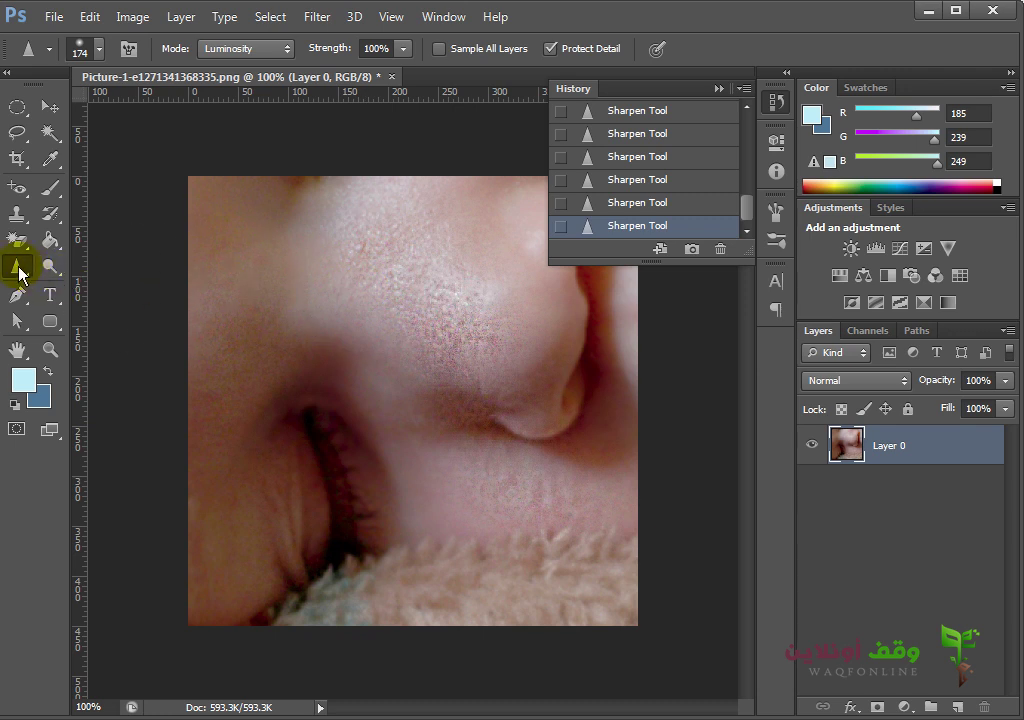
{"action": "left_click", "coordinate": [20, 270]}
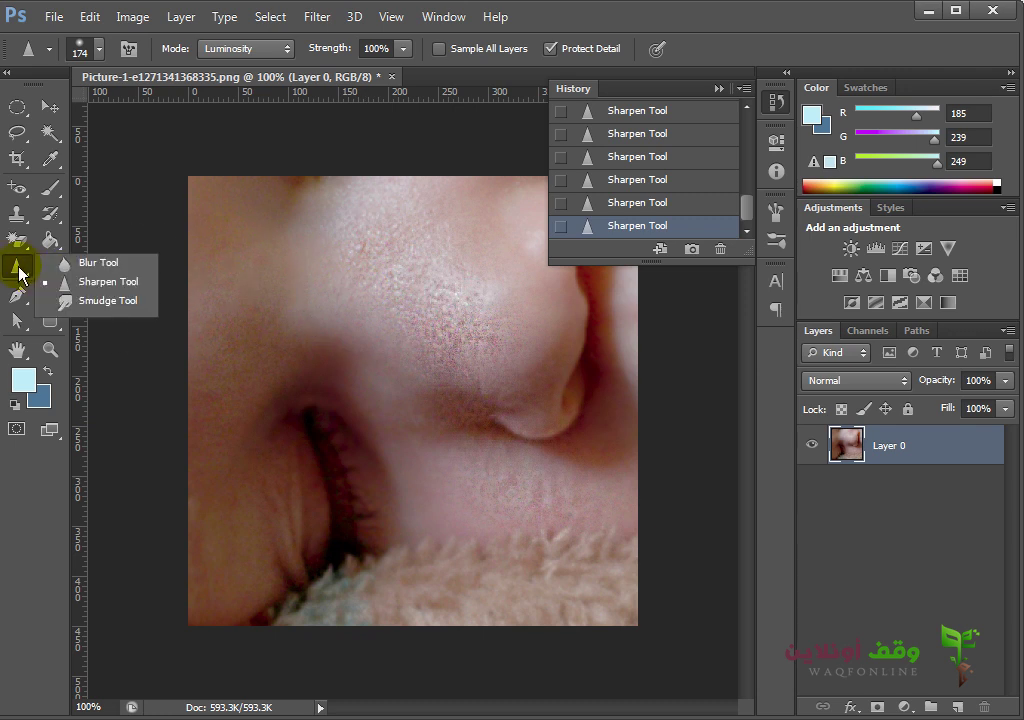
{"action": "left_click", "coordinate": [117, 290]}
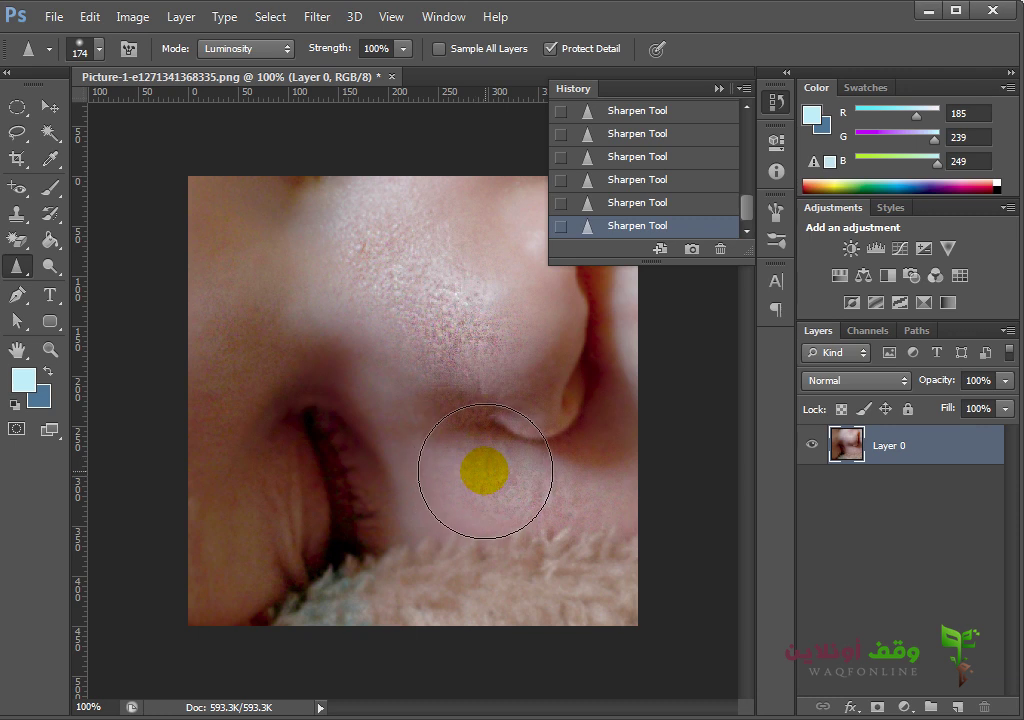
{"action": "mouse_move", "coordinate": [439, 349]}
{"action": "left_mouse_down"}
{"action": "mouse_move", "coordinate": [489, 414]}
{"action": "mouse_move", "coordinate": [491, 302]}
{"action": "left_mouse_up"}
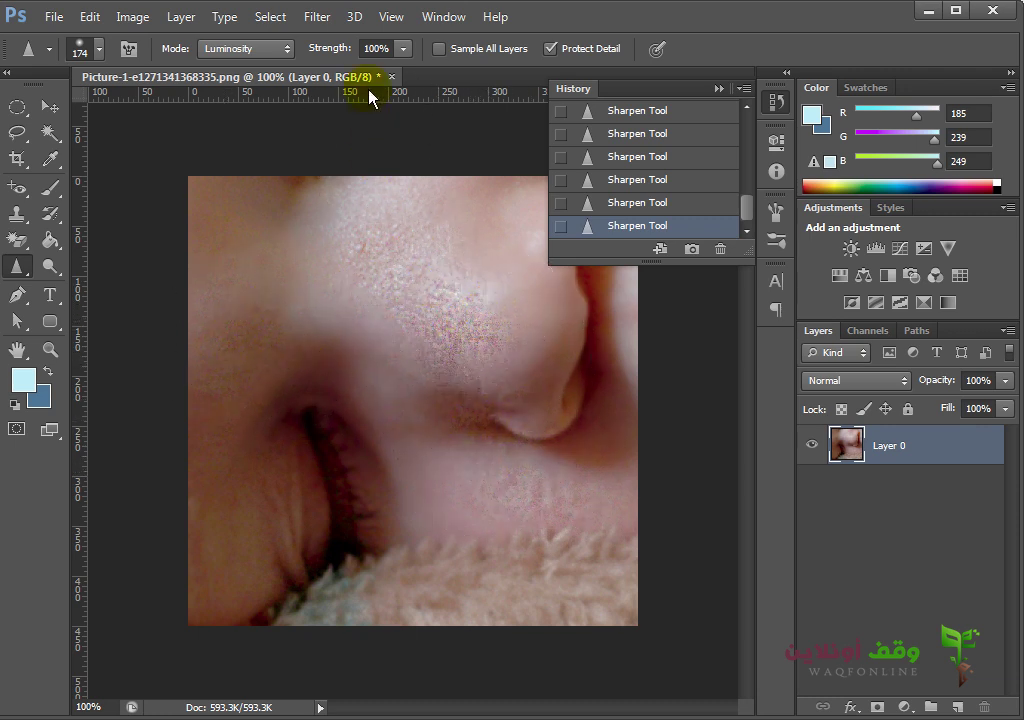
{"action": "mouse_move", "coordinate": [384, 304]}
{"action": "left_mouse_down"}
{"action": "mouse_move", "coordinate": [521, 441]}
{"action": "mouse_move", "coordinate": [478, 343]}
{"action": "mouse_move", "coordinate": [390, 287]}
{"action": "mouse_move", "coordinate": [514, 405]}
{"action": "mouse_move", "coordinate": [503, 382]}
{"action": "left_mouse_up"}
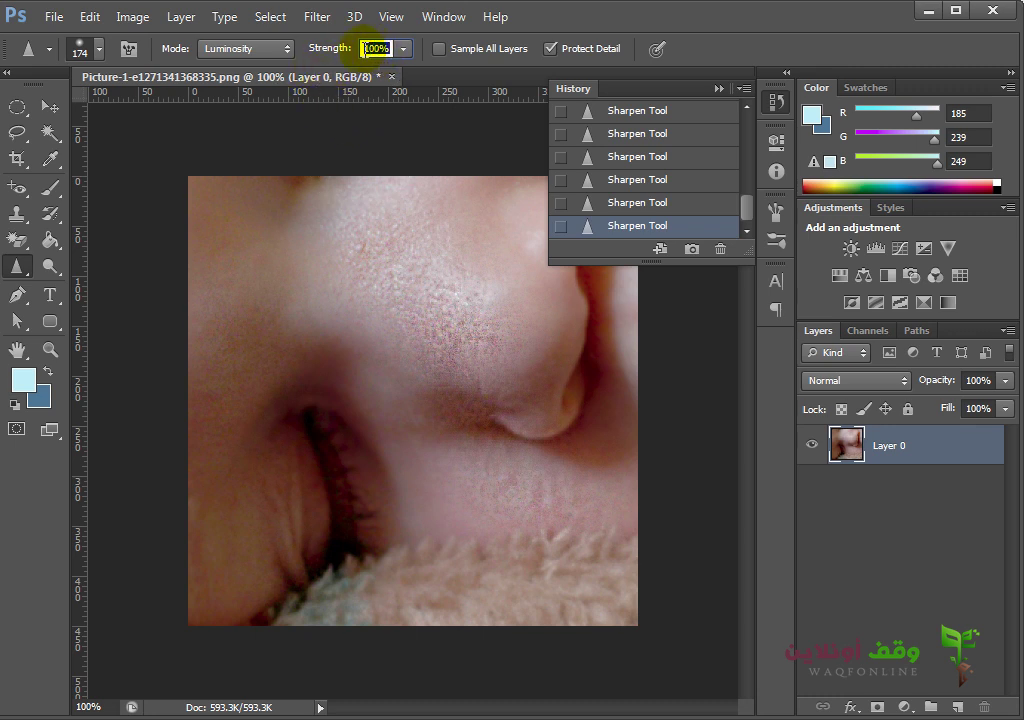
- Collapse the History panel using its icon in the right dock
{"action": "left_click", "coordinate": [775, 103]}
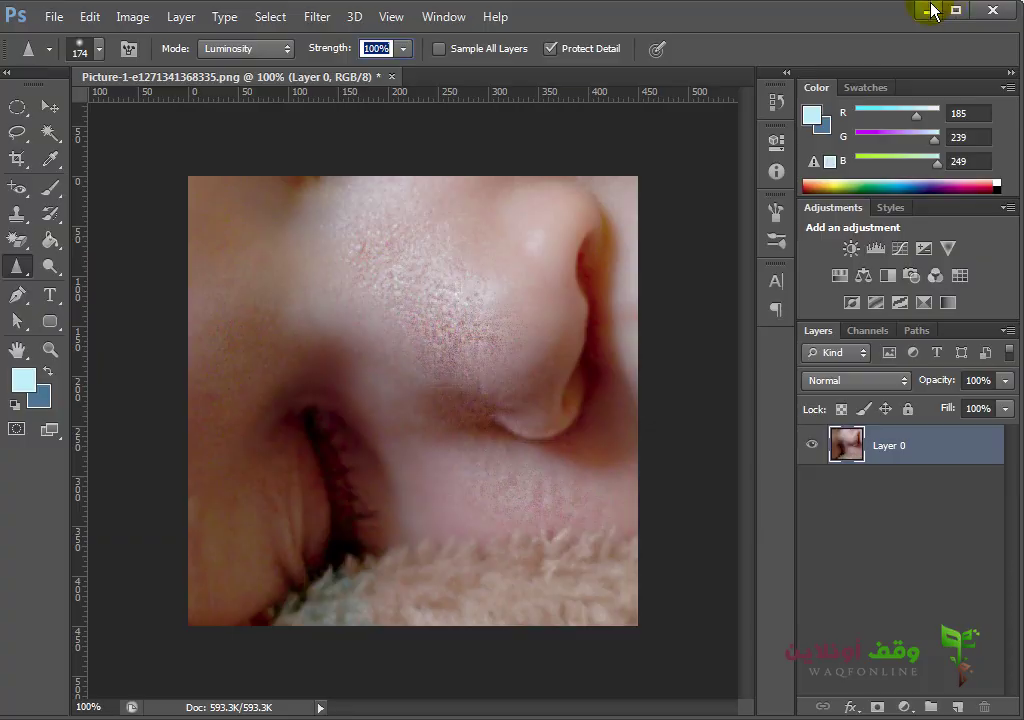